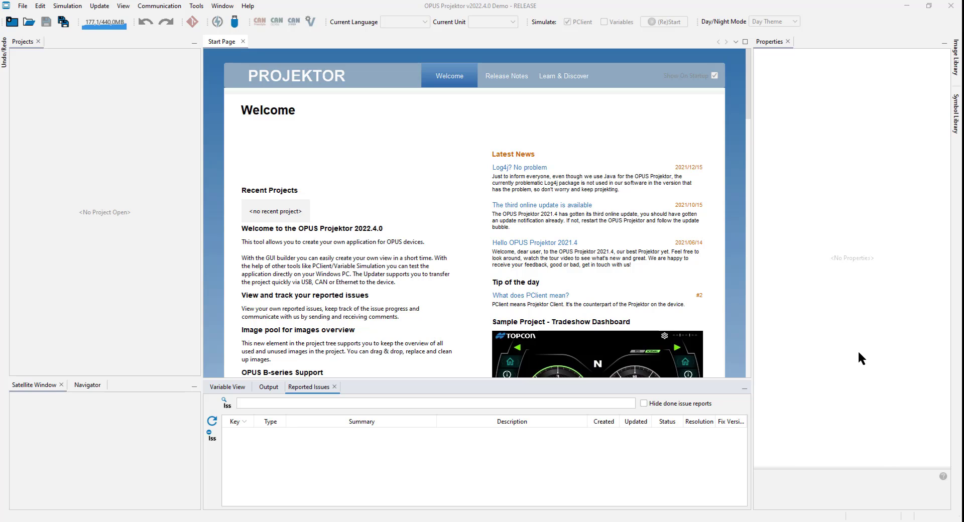
Open the feedback report form from Help and enter the description 'this my feedback'.
key(alt+h)
key(Down)
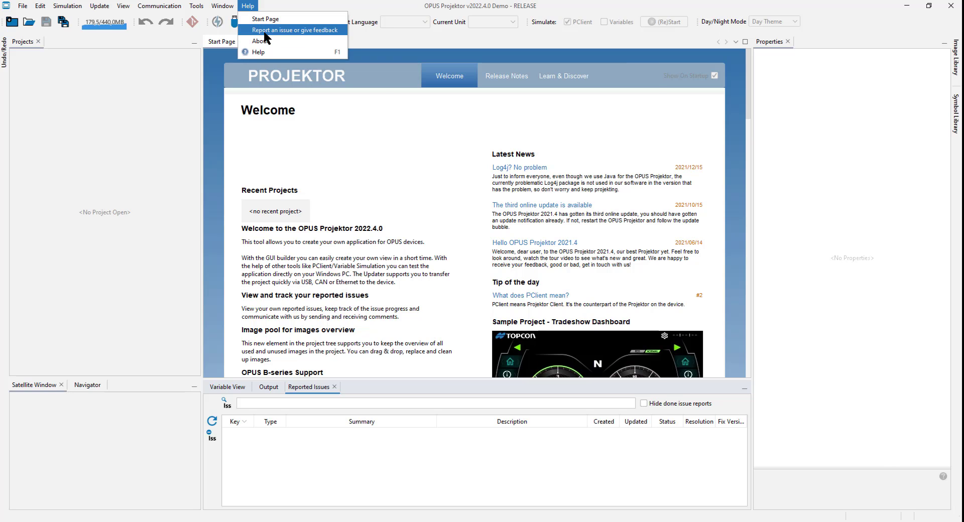
key(Return)
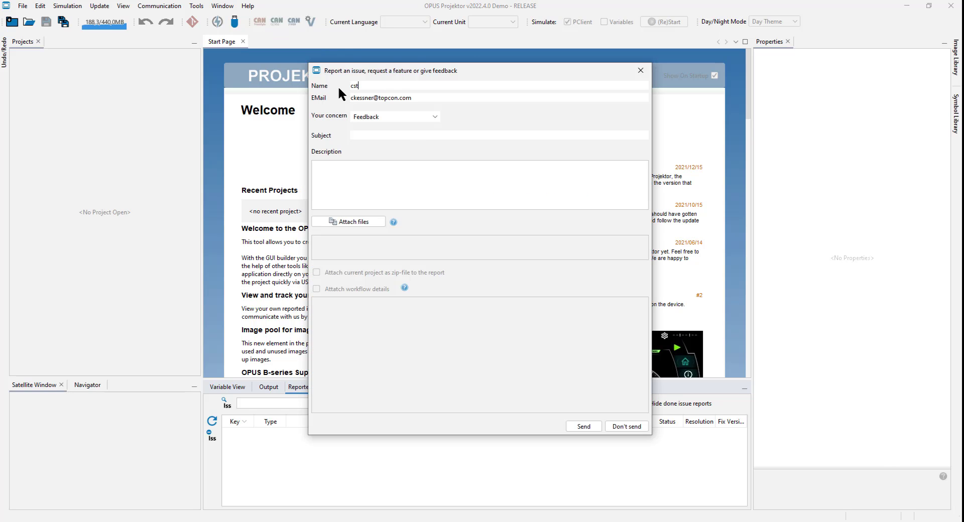
click(590, 192)
text(this my feedback)
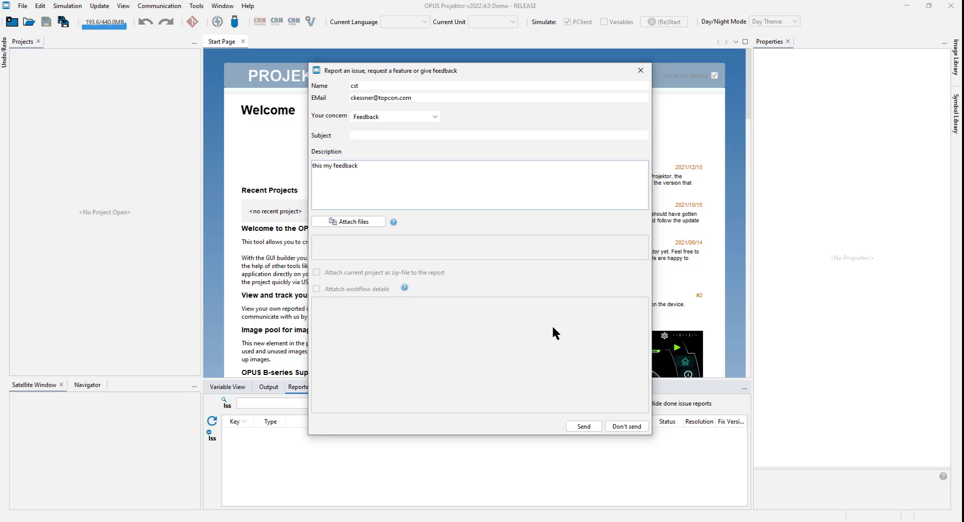
Keep the concern type as Feedback, add the subject 'feedback', and send the report.
click(430, 116)
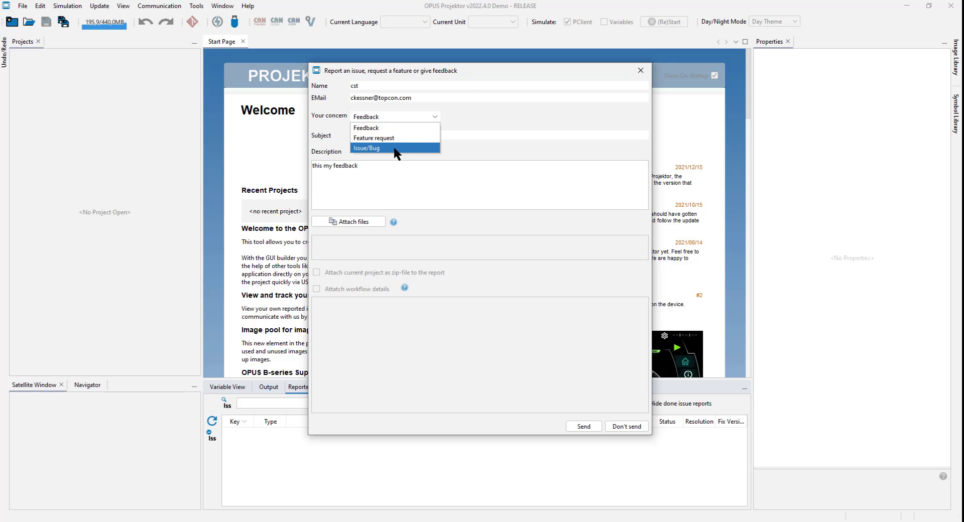
click(494, 119)
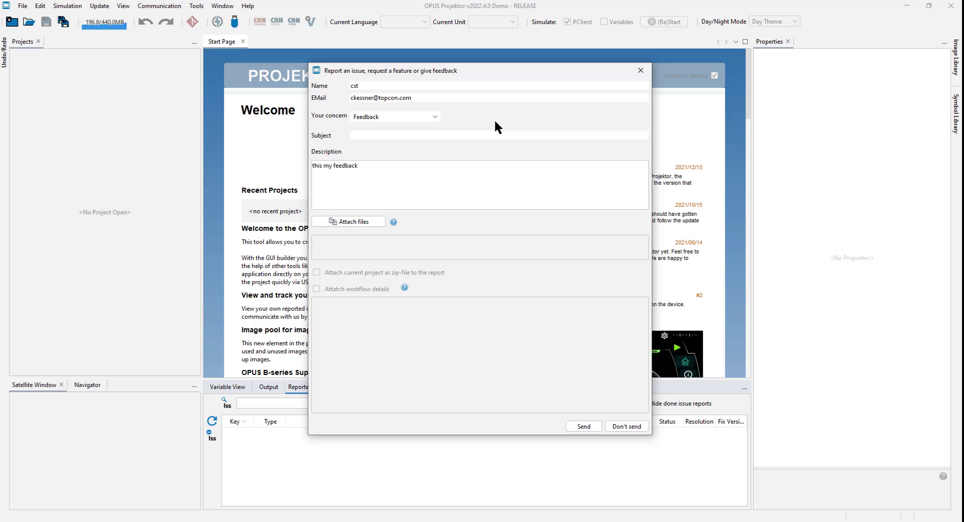
click(583, 427)
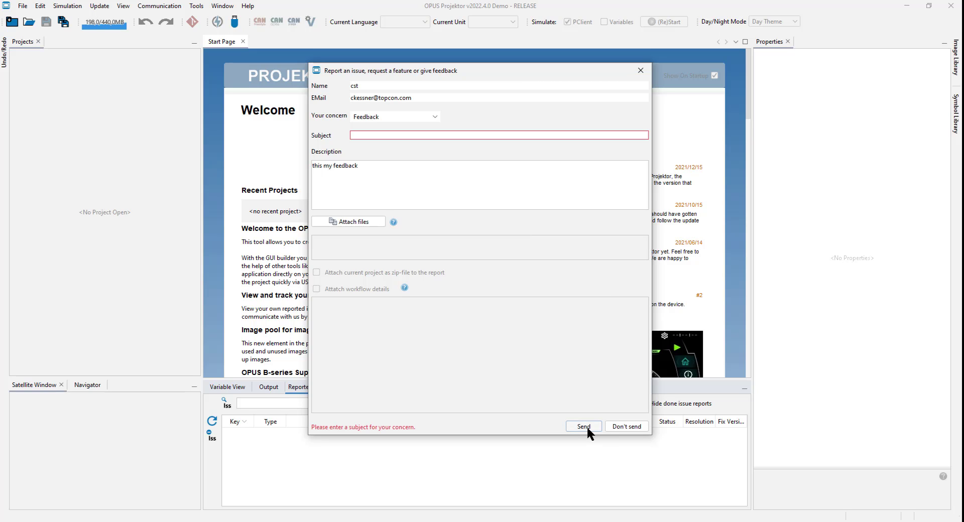
click(387, 139)
text(feedback)
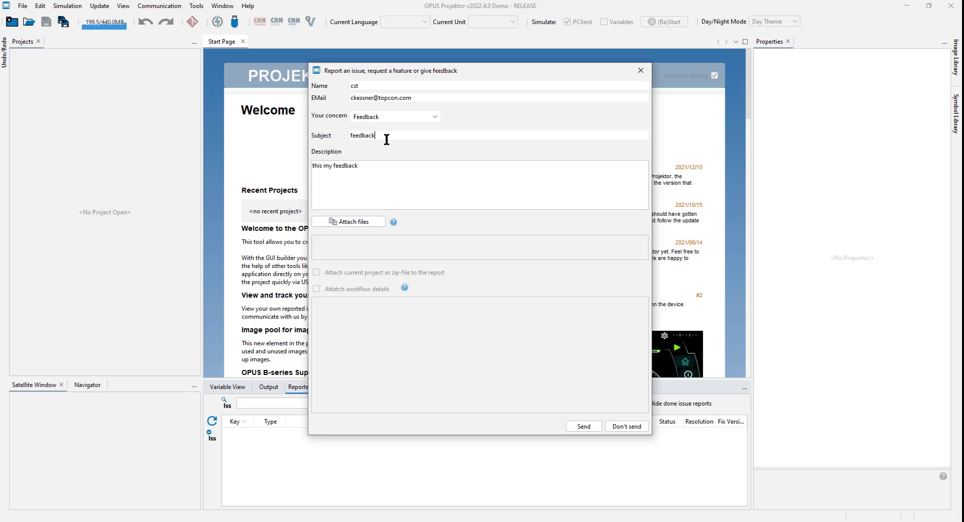
click(583, 426)
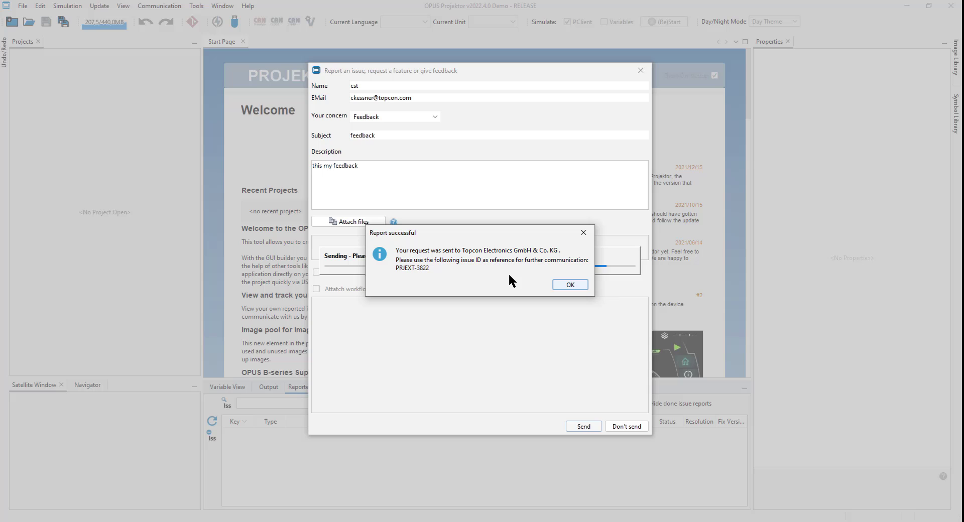
Acknowledge the success message and post the comment 'customer comment' on issue PRJEXT-3822.
click(570, 285)
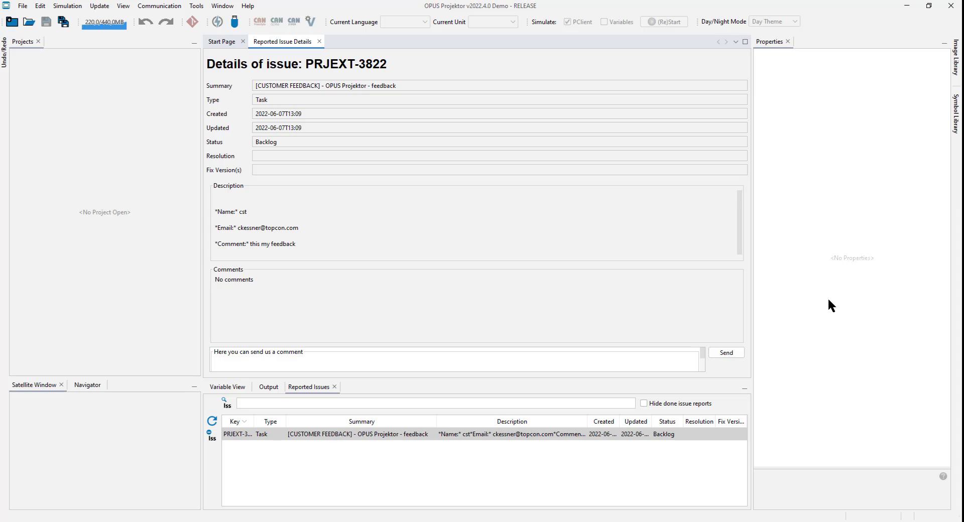
click(287, 384)
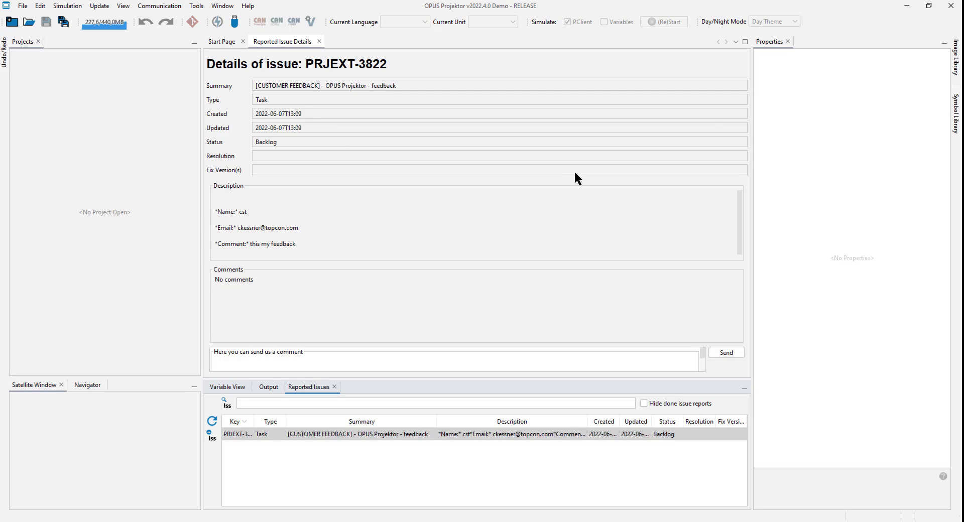
scroll(356, 236, down, 1)
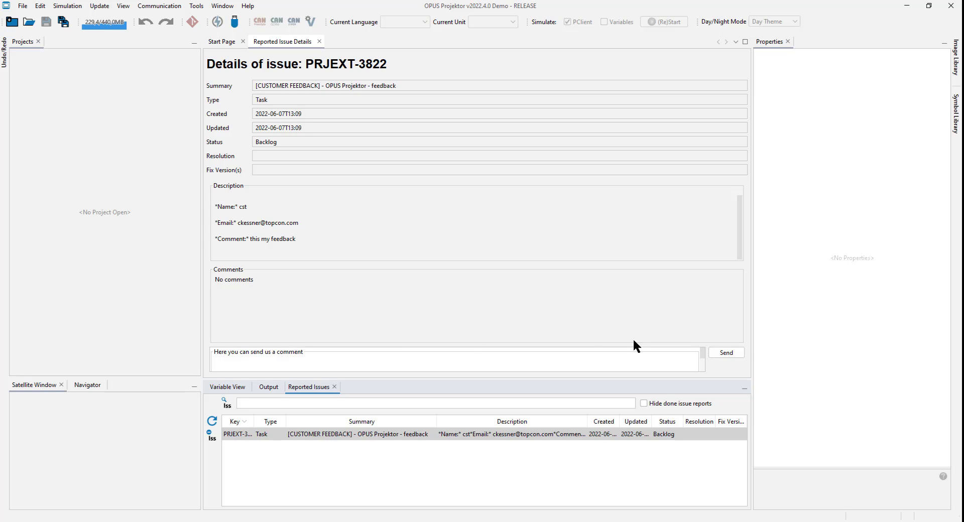
click(647, 363)
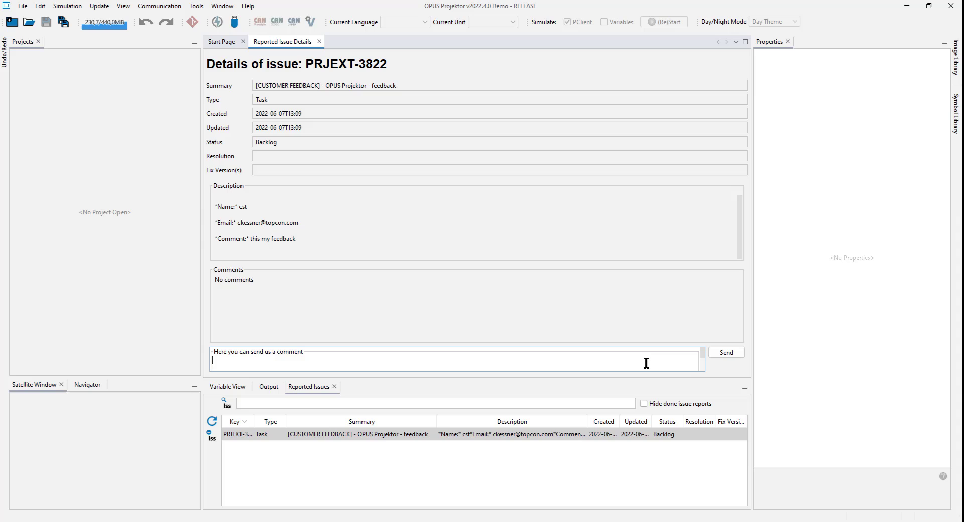
text(customer comment)
click(726, 352)
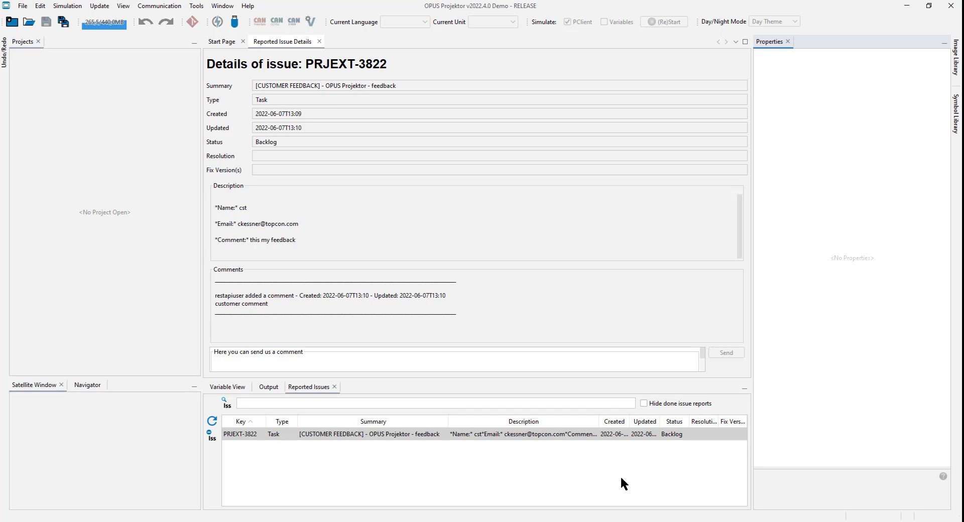
Return to the start page, refresh Reported Issues, and reopen PRJEXT-3822 to read the supporter's comment.
click(320, 42)
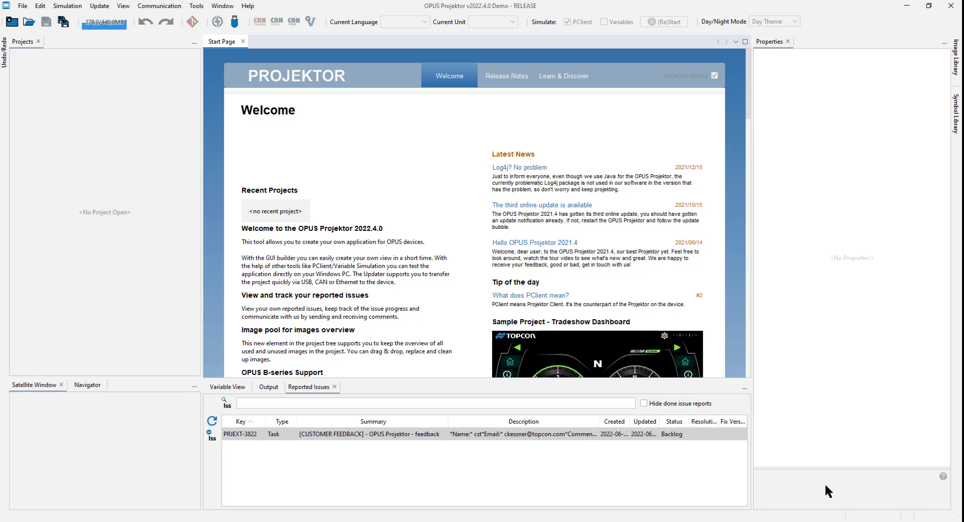
click(212, 424)
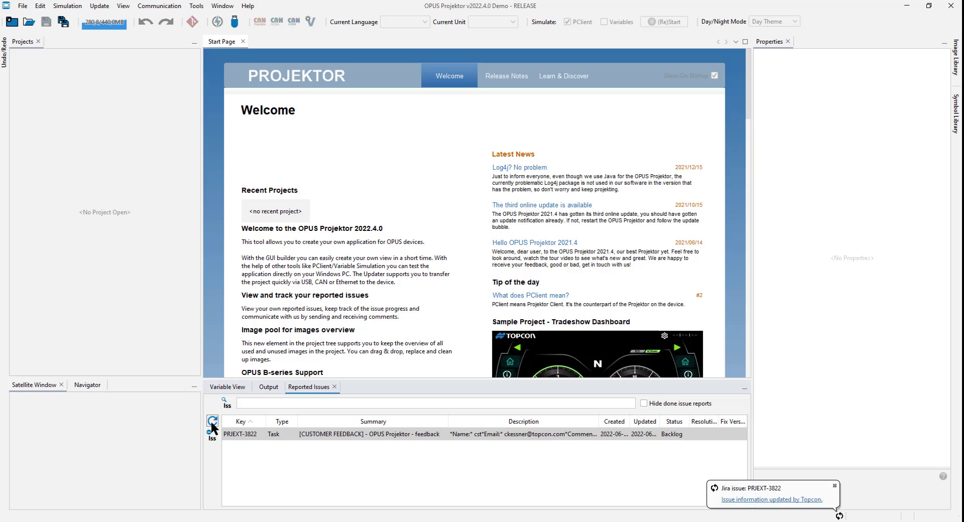
click(794, 501)
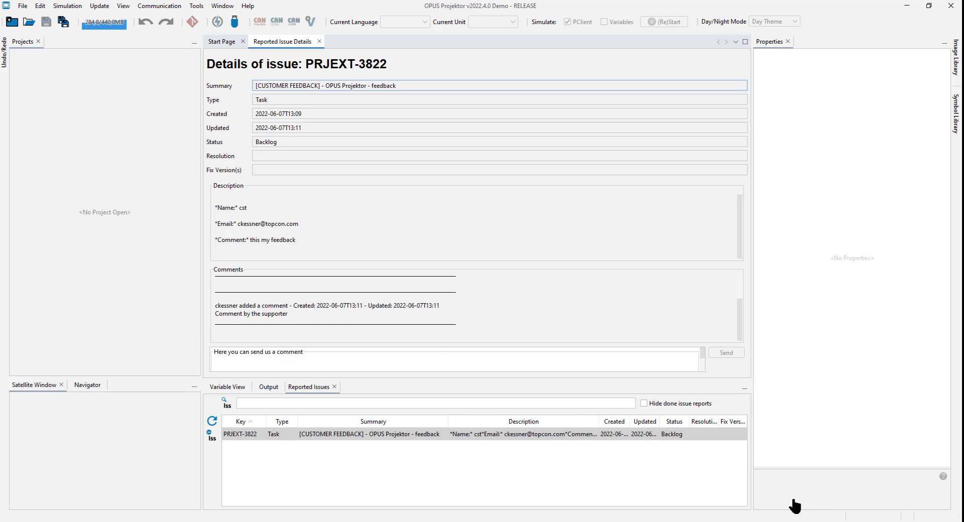
drag(213, 311, 290, 315)
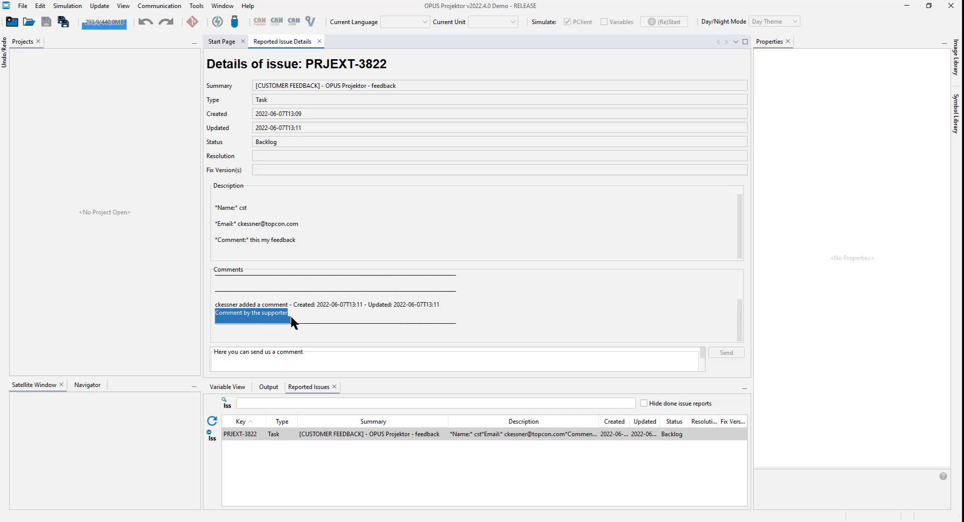
click(401, 327)
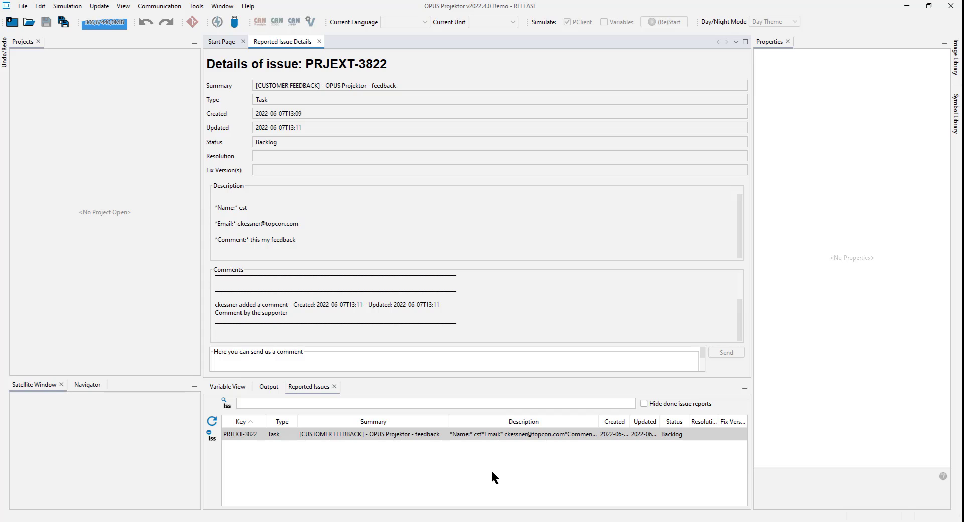
click(248, 7)
click(286, 50)
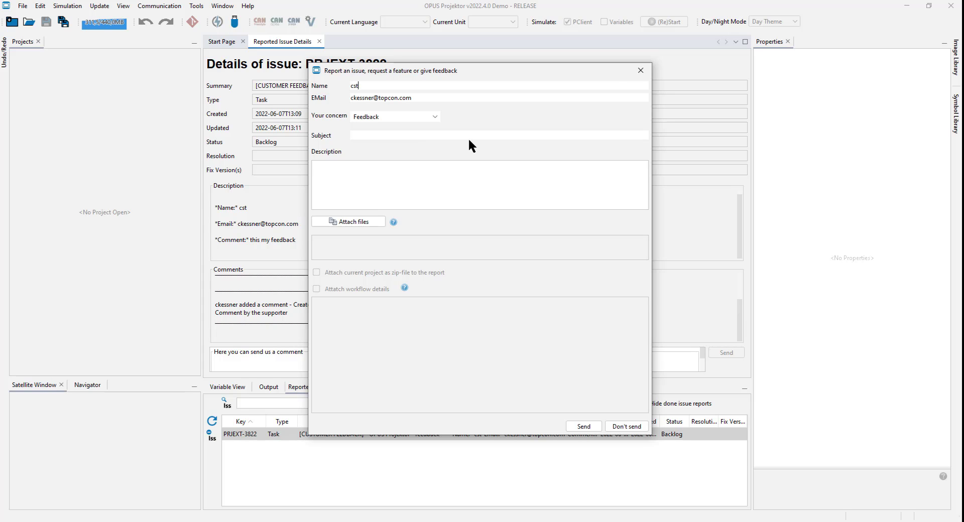
click(641, 71)
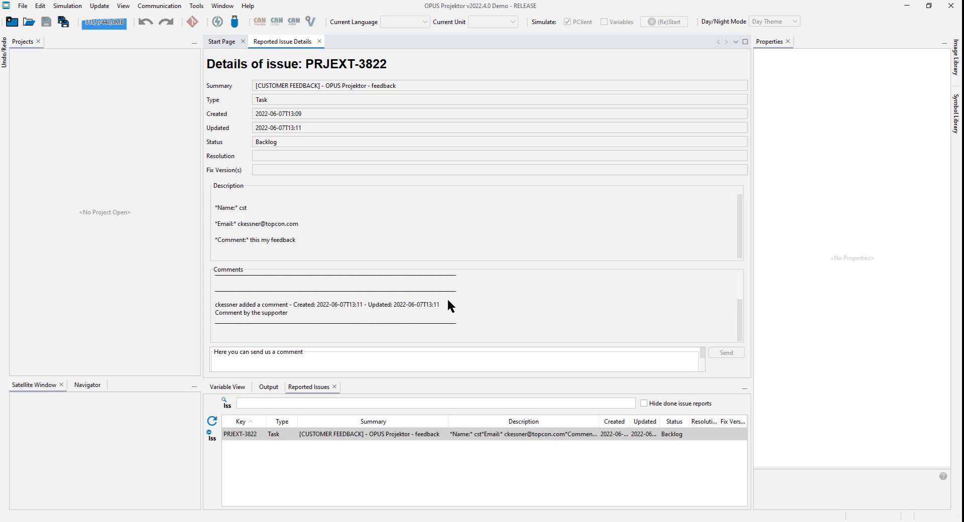
Create a new project from the Welcome Project sample with the OPUS B6 Eco panel.
click(13, 22)
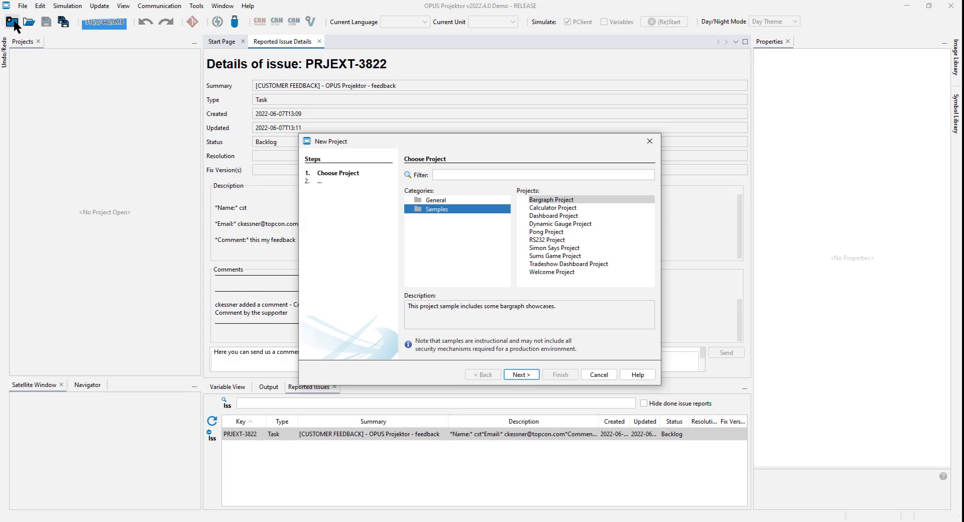
click(553, 273)
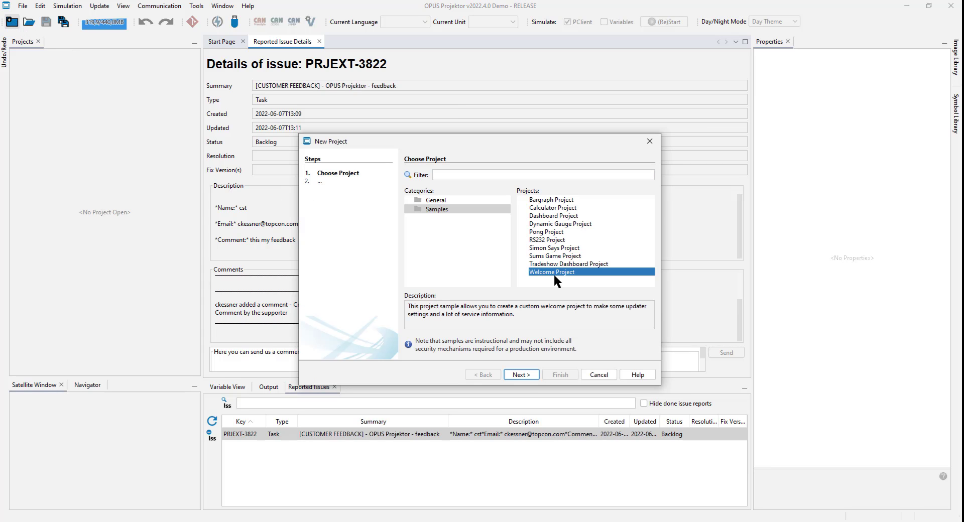
click(523, 374)
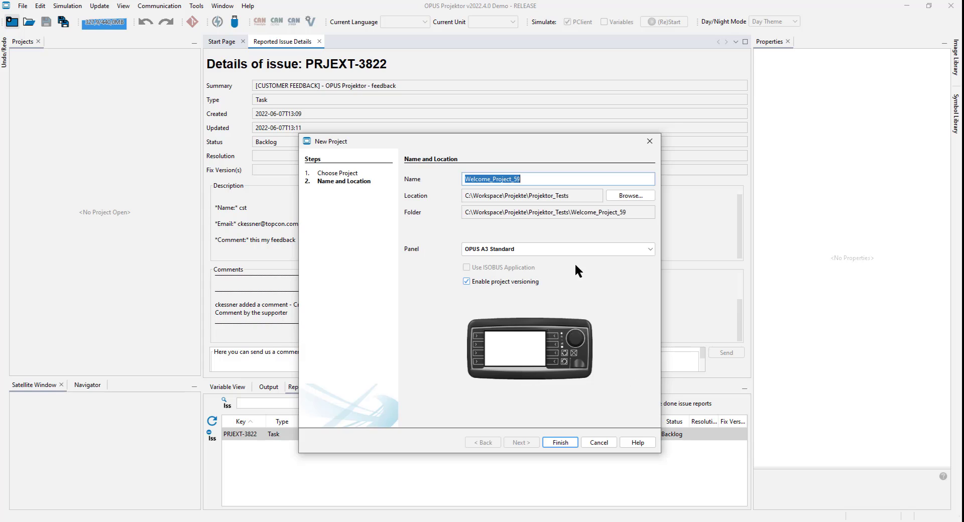
click(578, 249)
click(506, 355)
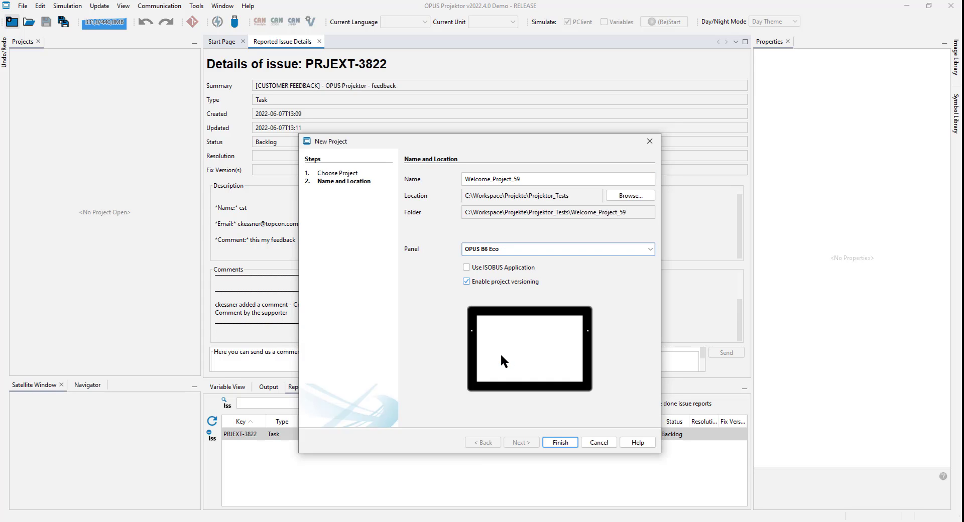
click(567, 440)
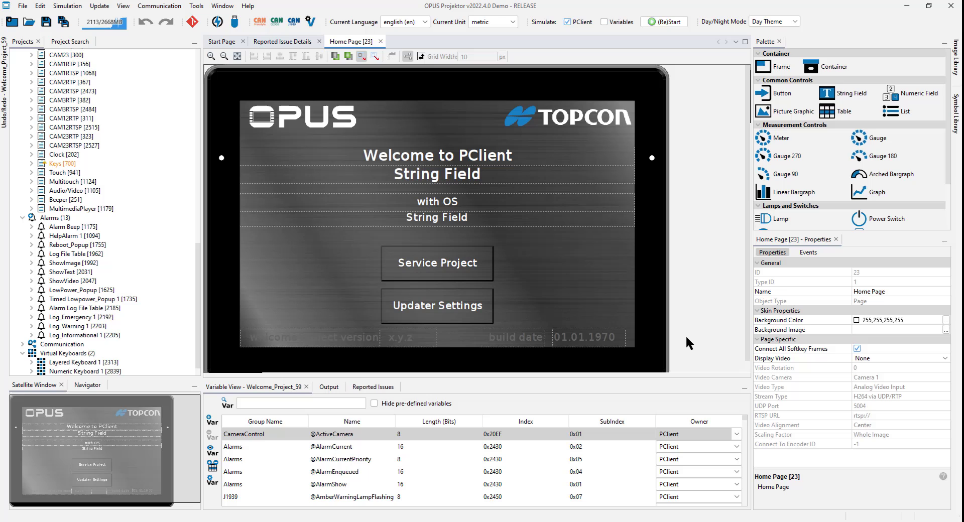
Collapse the project tree, expand the Images (55) folder, and briefly view the image library.
key(Left)
key(Left)
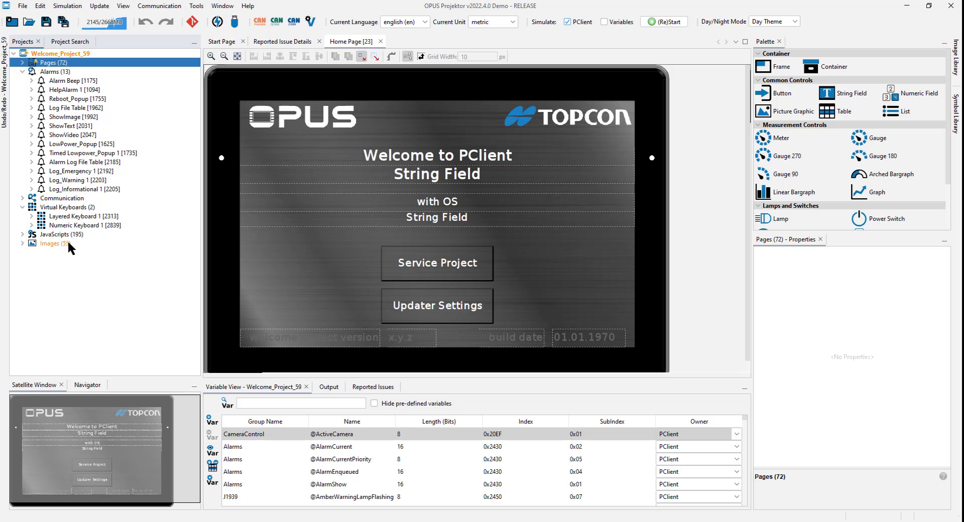
click(50, 244)
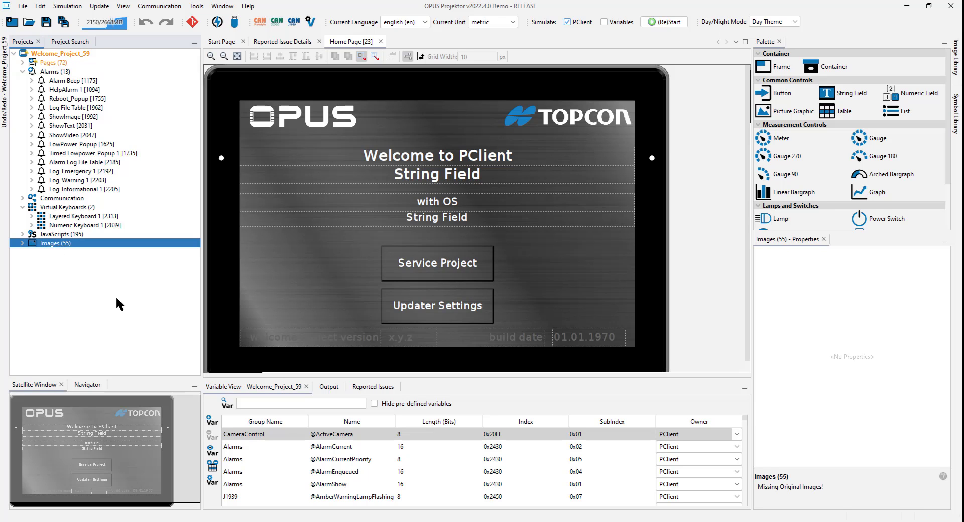
click(22, 243)
scroll(71, 246, up, 2)
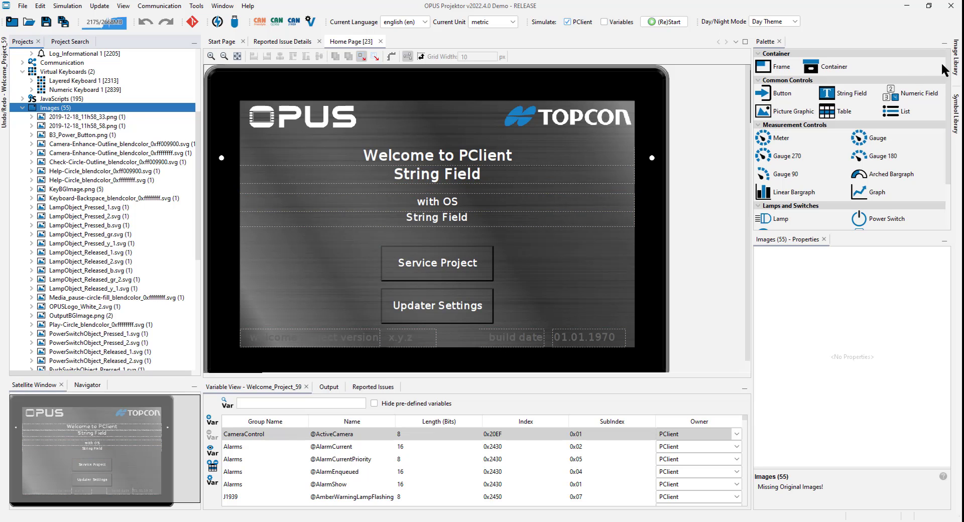
click(957, 60)
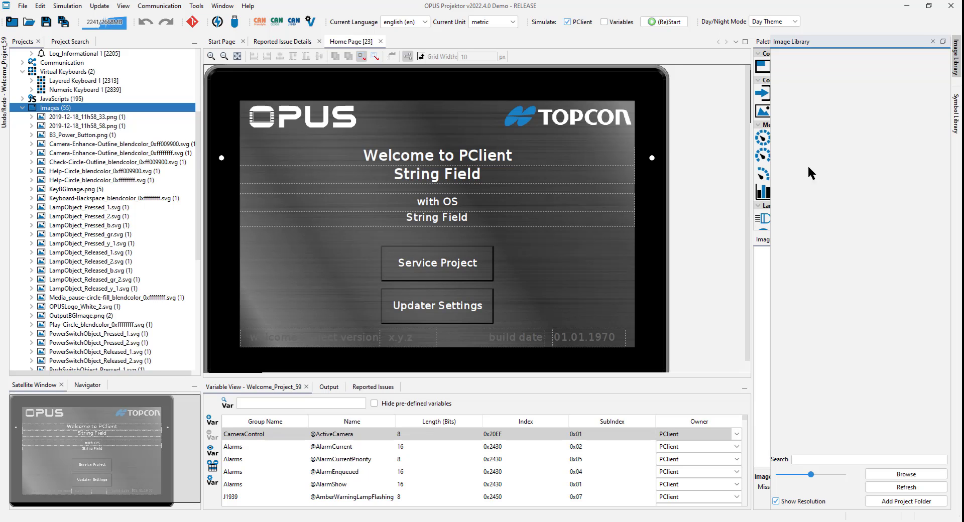
click(65, 109)
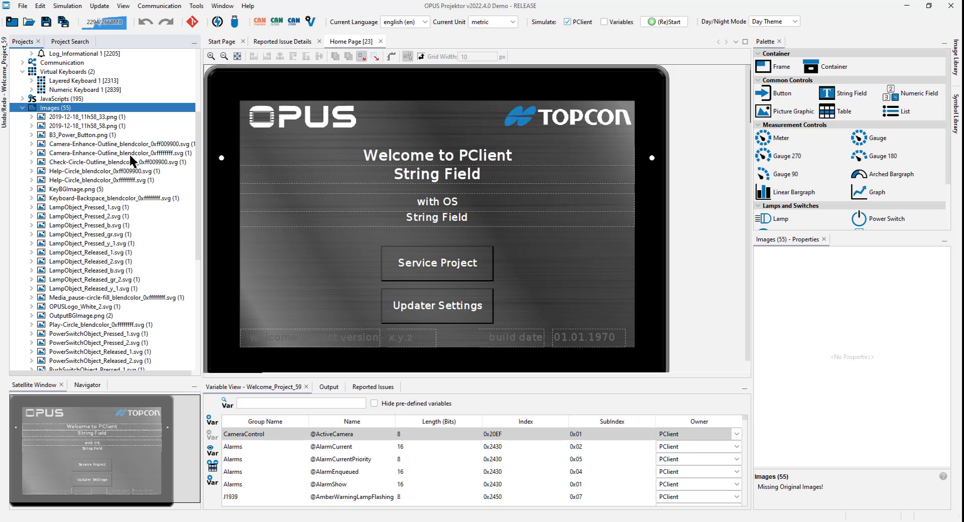
Scroll to KeyBGImage.png and expand it to show its five size variants.
scroll(110, 292, down, 9)
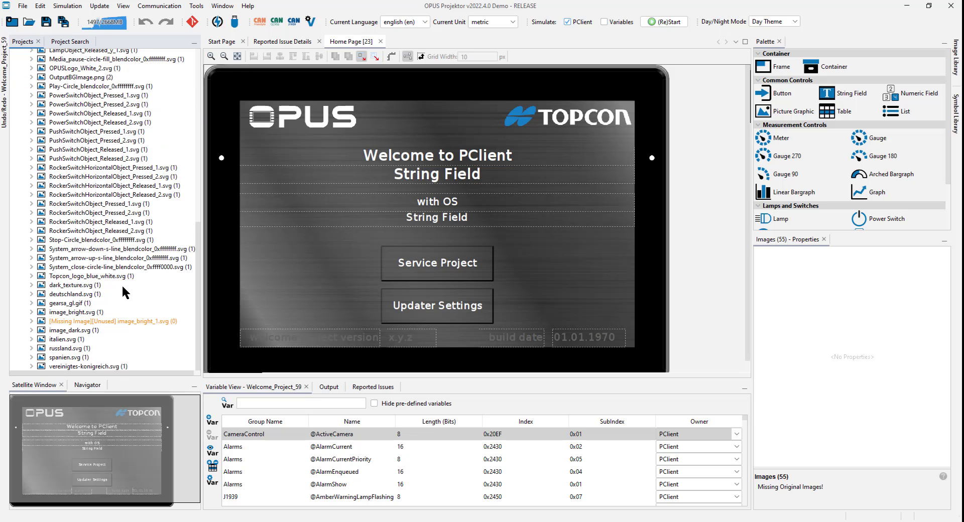
scroll(128, 271, up, 13)
scroll(137, 244, down, 1)
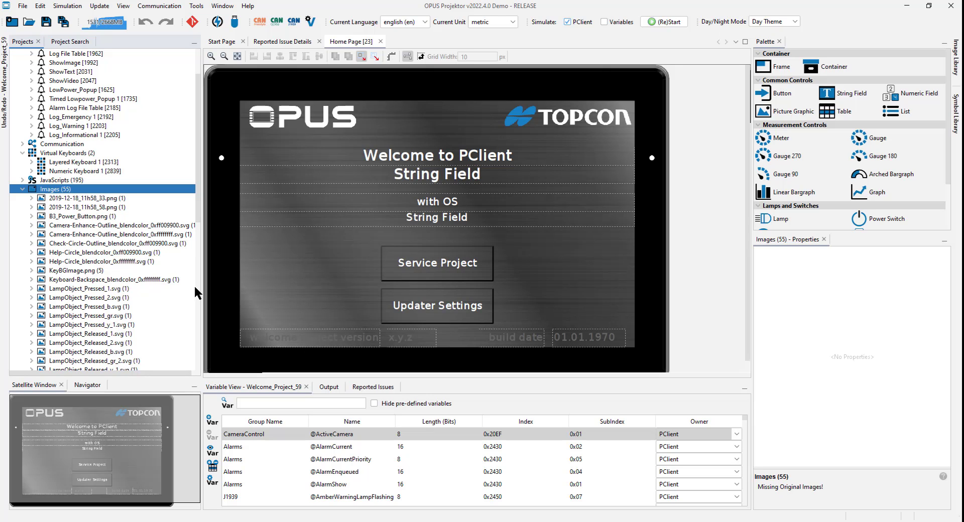
scroll(76, 216, down, 2)
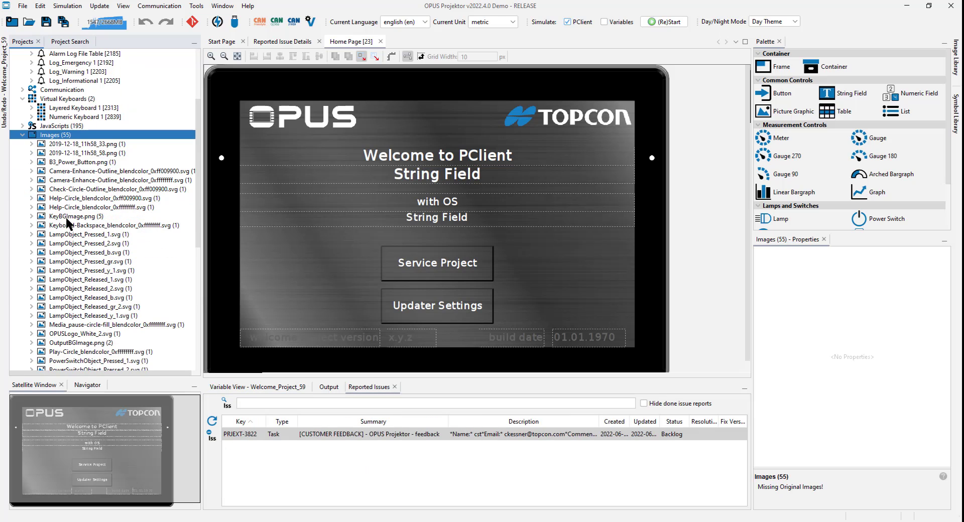
click(31, 216)
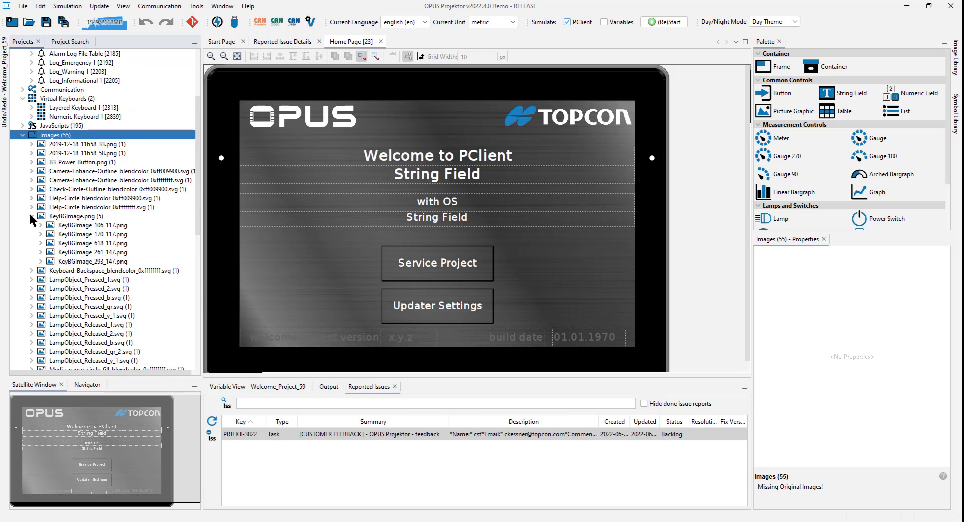
Draw Button 1 beside Service Project and give it LampObject_Released_y_1.svg as its background image.
double_click(91, 220)
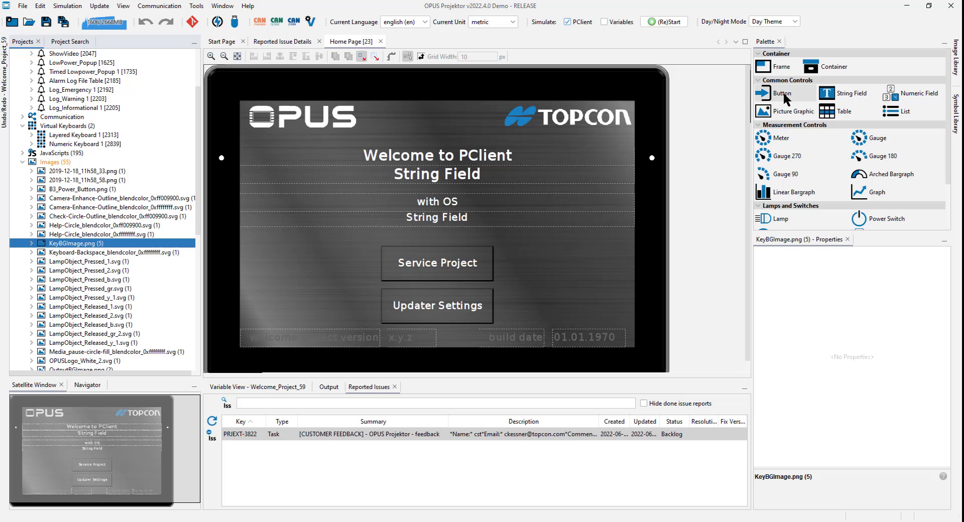
drag(267, 233, 306, 245)
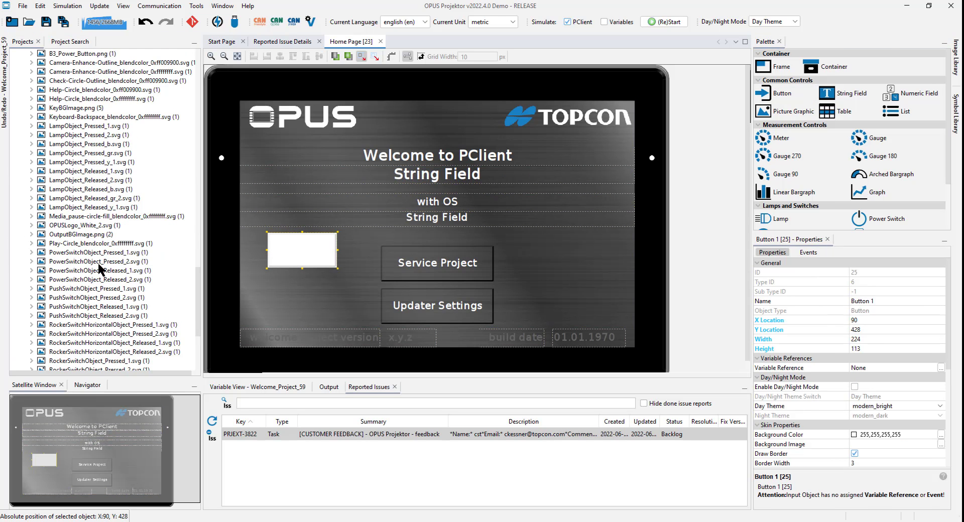
click(63, 207)
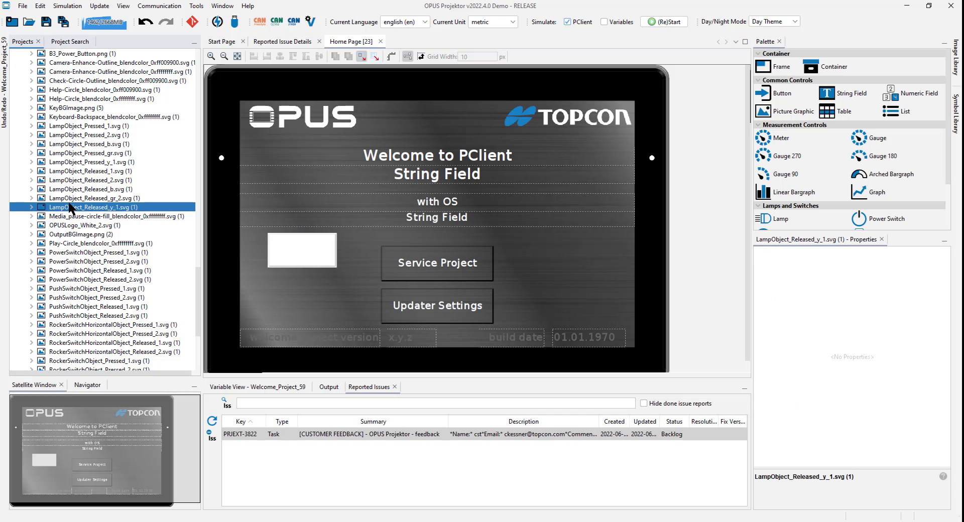
right_click(296, 254)
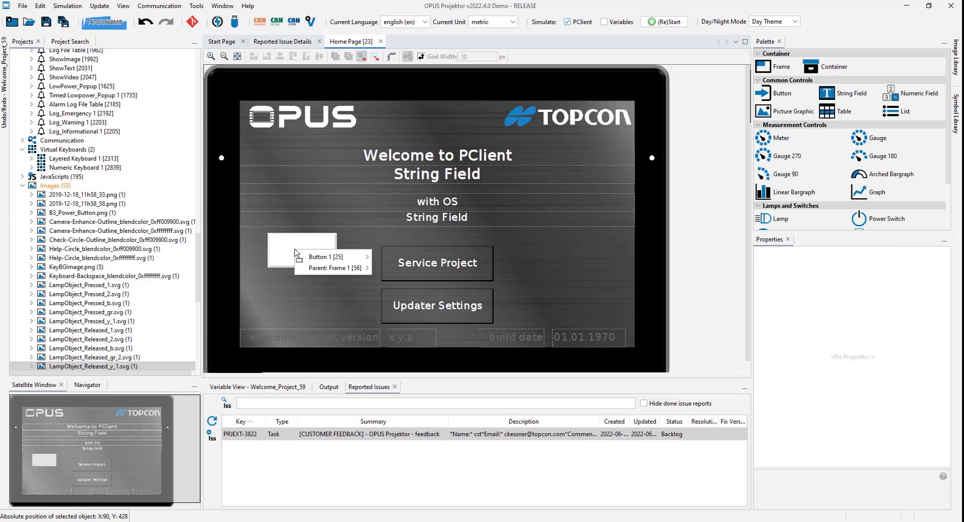
mouse_move(329, 256)
click(432, 274)
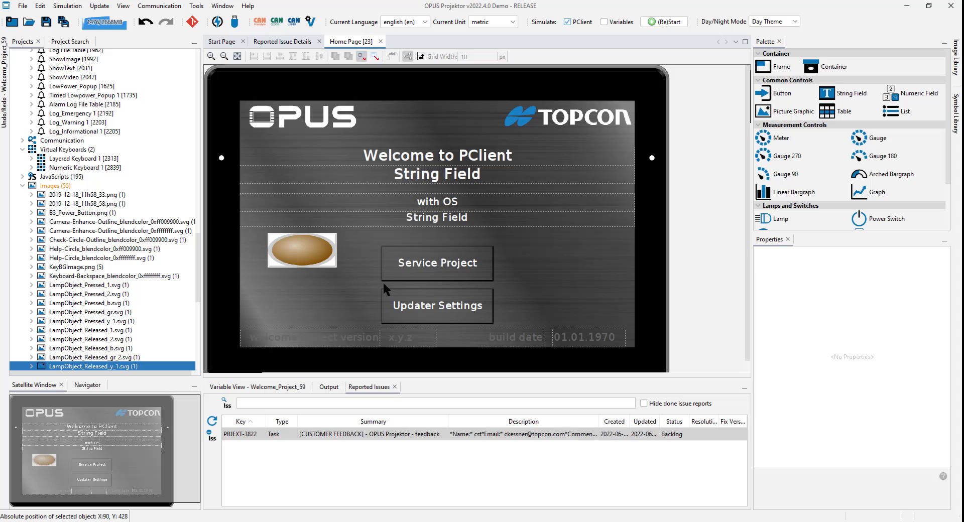
scroll(125, 330, down, 12)
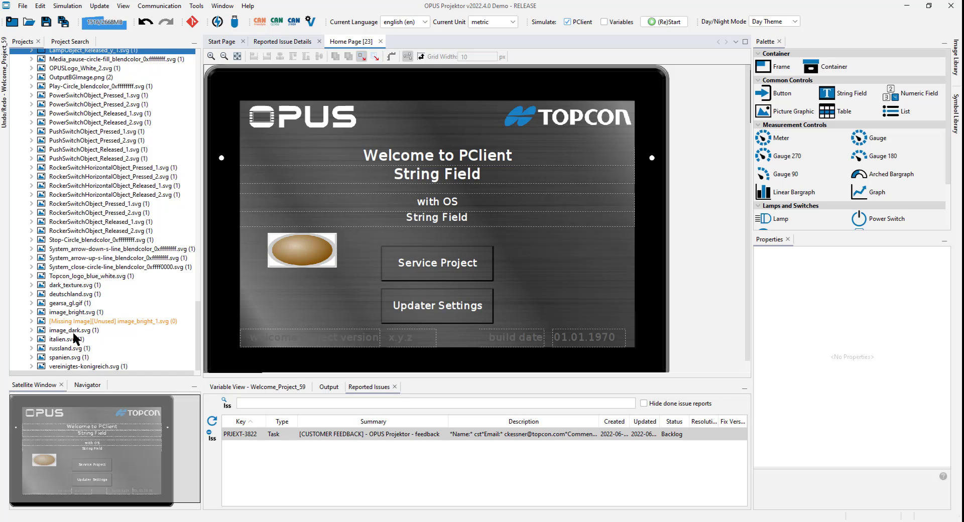
Search for image_bright.svg and use it to replace the missing image_bright_1.svg entry.
click(101, 322)
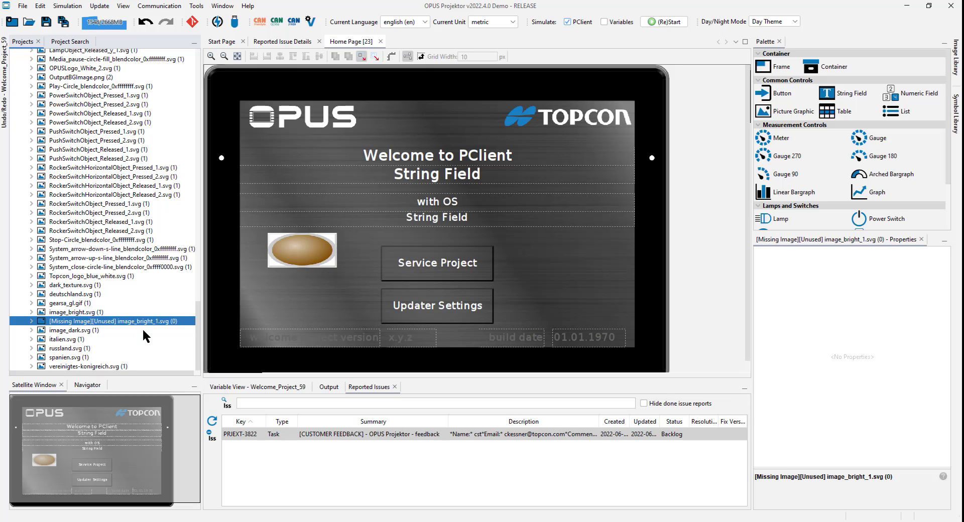
right_click(75, 322)
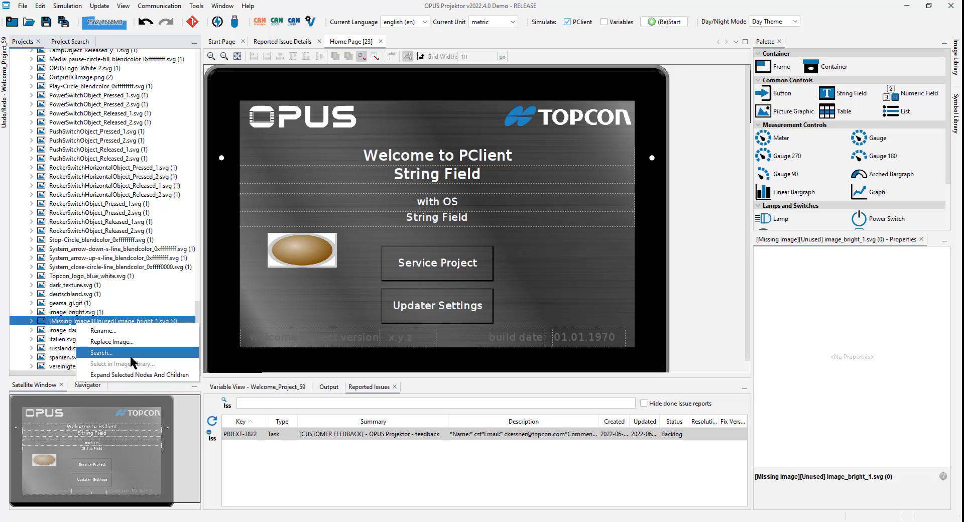
click(193, 312)
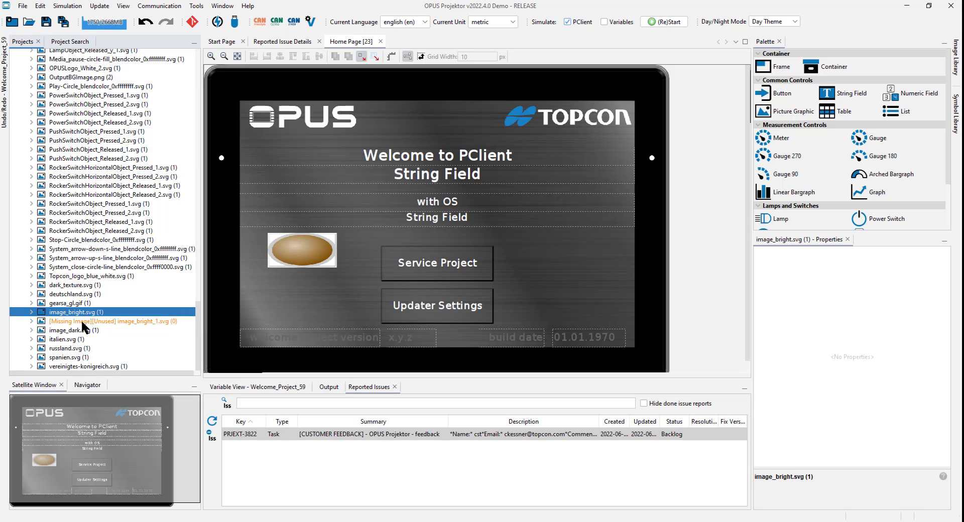
right_click(107, 321)
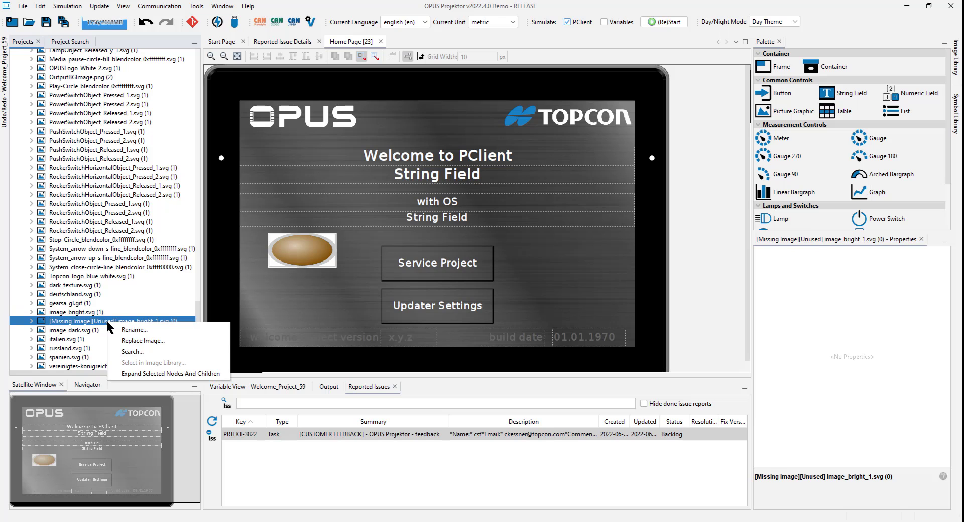
click(143, 341)
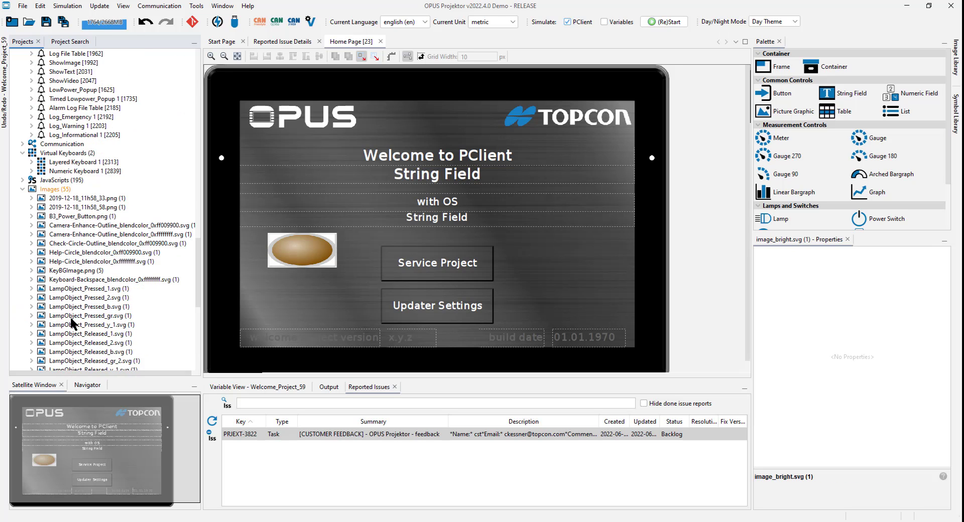
Run Clean up Original Images on Images (55), confirming deletion of image_bright_1.svg to leave 54.
right_click(52, 162)
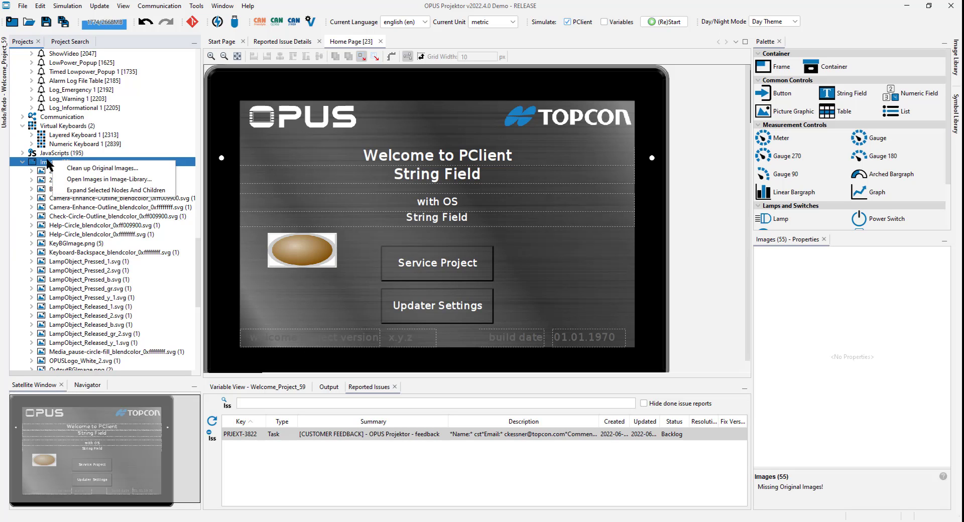
click(90, 168)
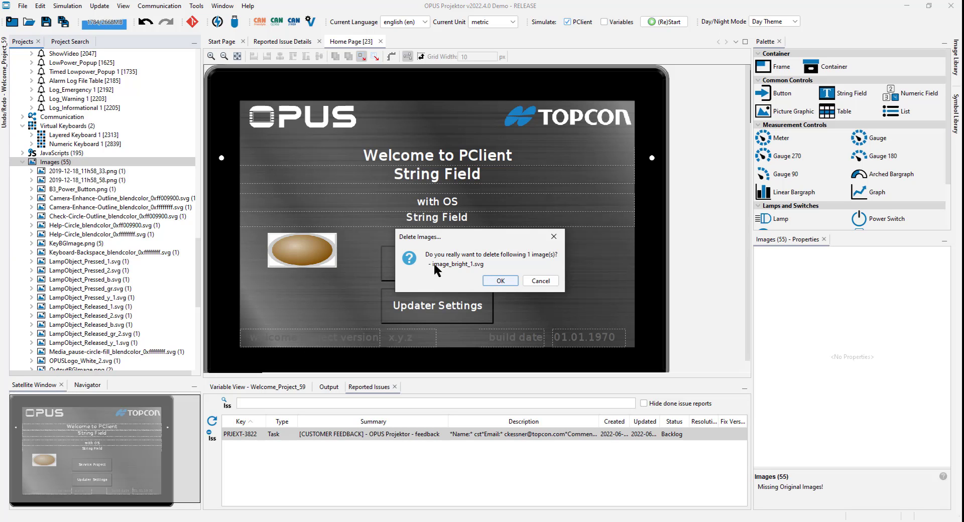
click(499, 281)
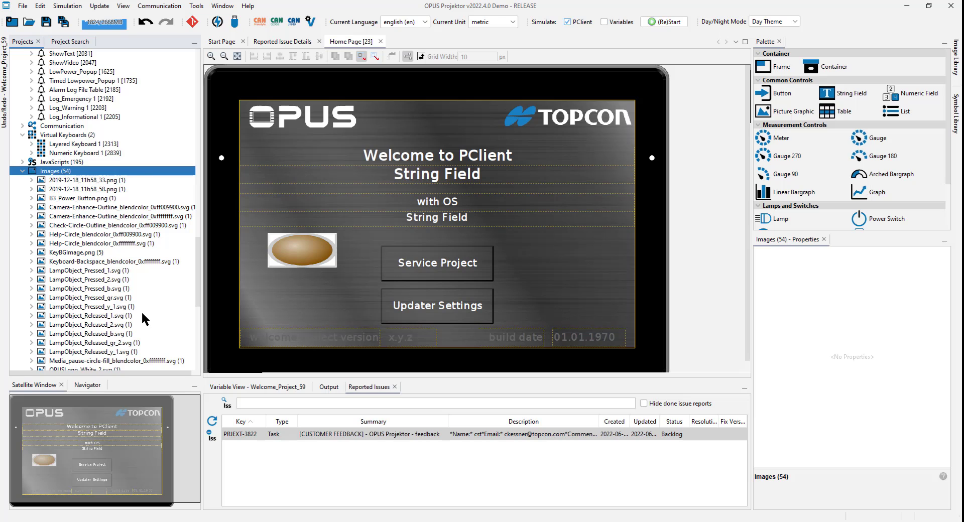
scroll(140, 310, down, 4)
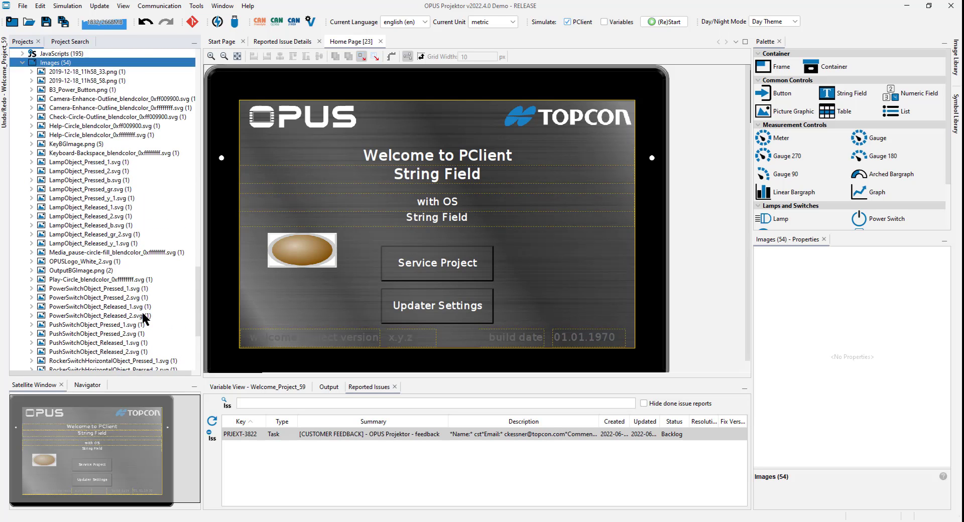
scroll(142, 317, up, 3)
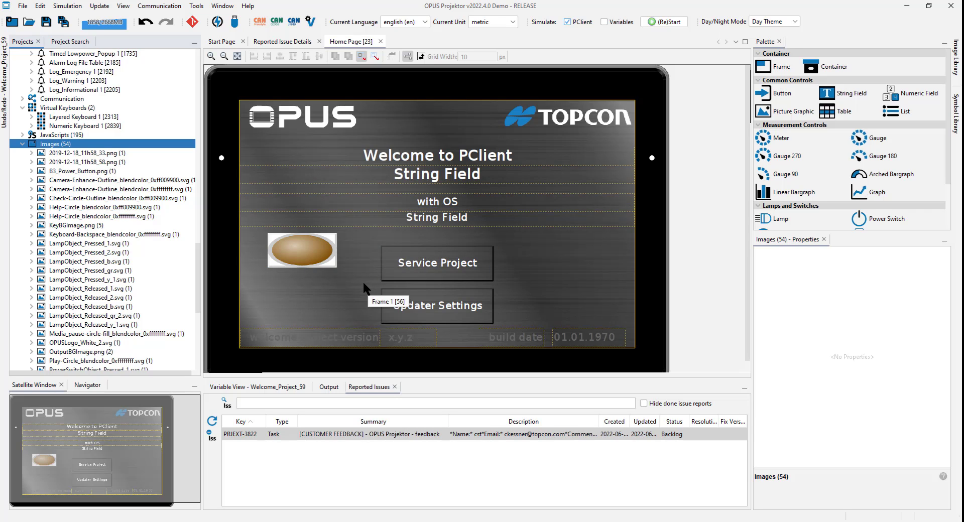
Select the Welcome_Project_59 root node and compare its OnProjektInit and OnProjektInitFinished events.
click(336, 276)
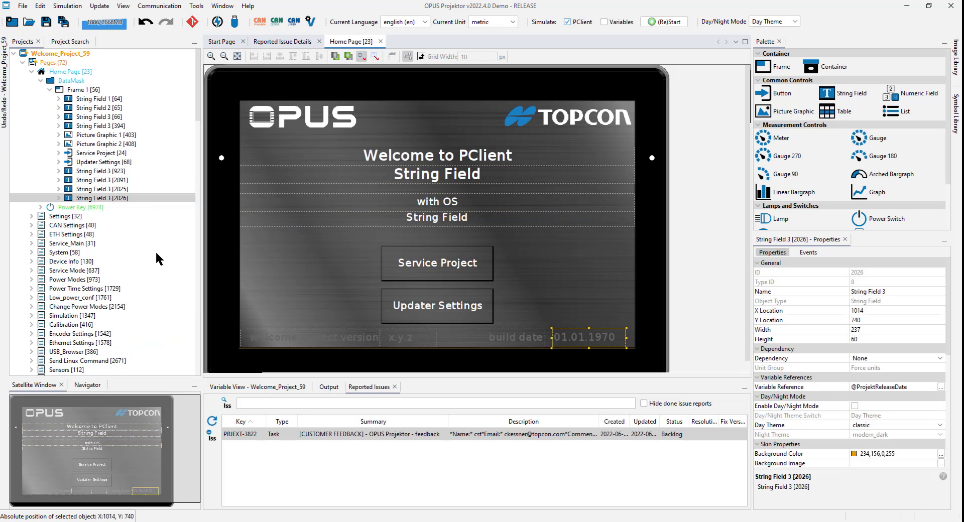
click(56, 53)
click(808, 252)
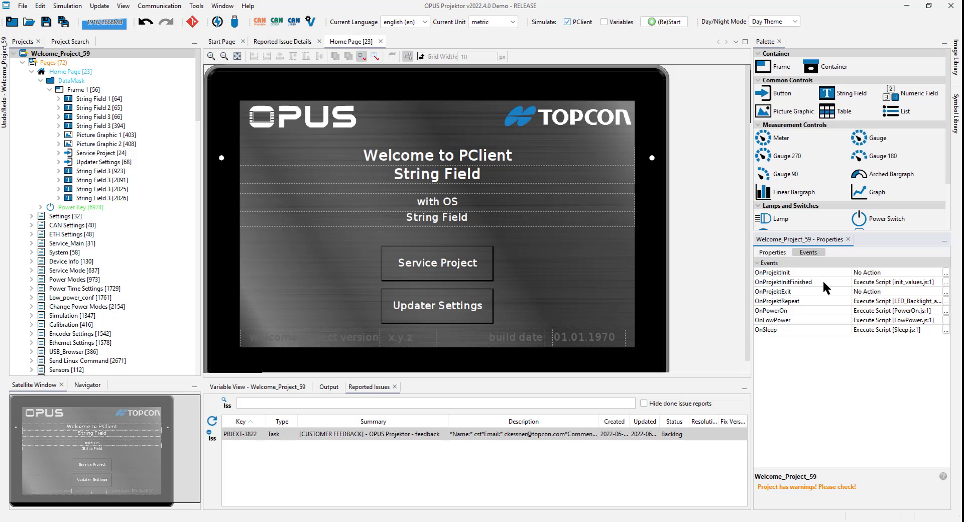
click(826, 365)
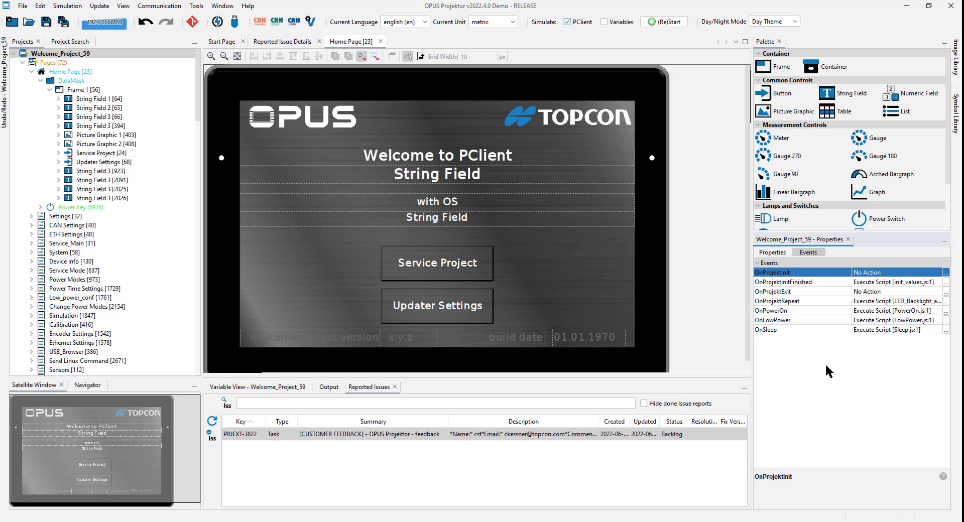
click(795, 282)
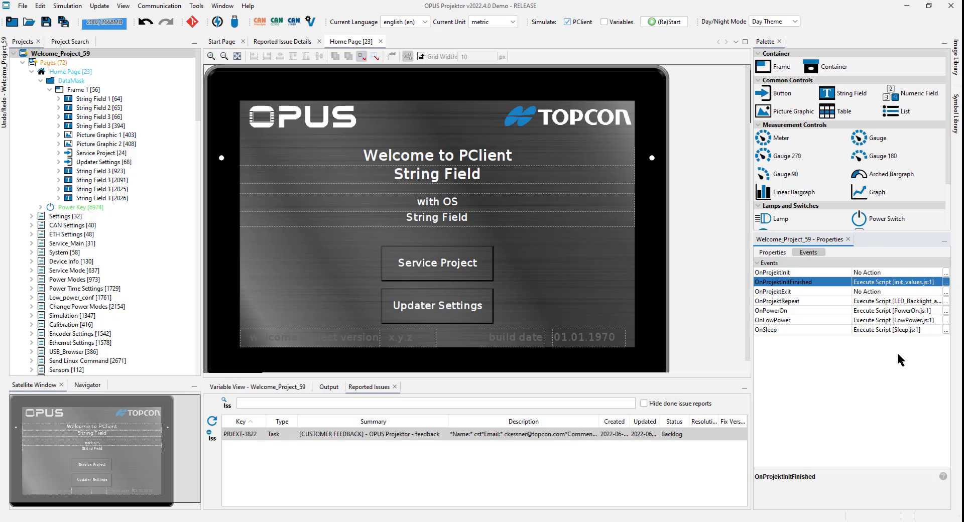
click(805, 273)
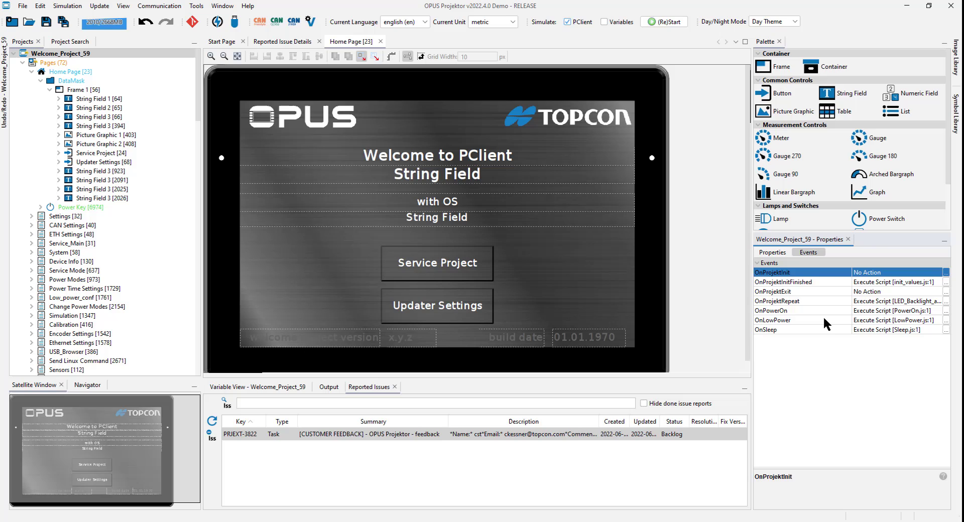
click(826, 281)
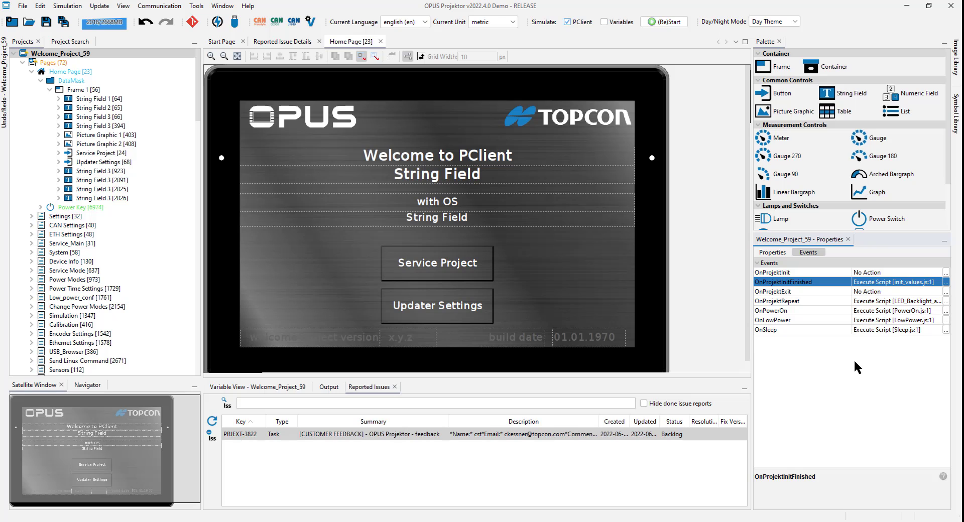
click(61, 53)
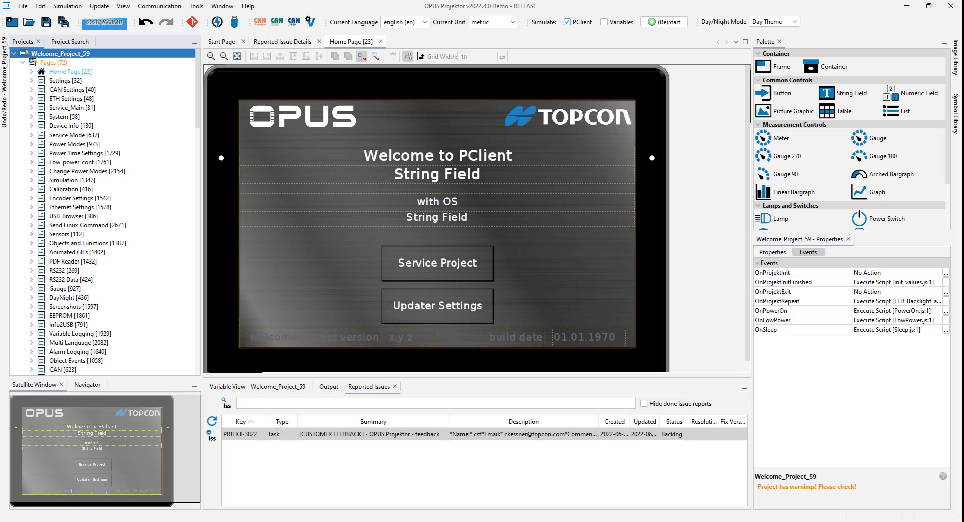
Open the Gauge [927] page in the designer and select its Valid button.
scroll(146, 207, down, 5)
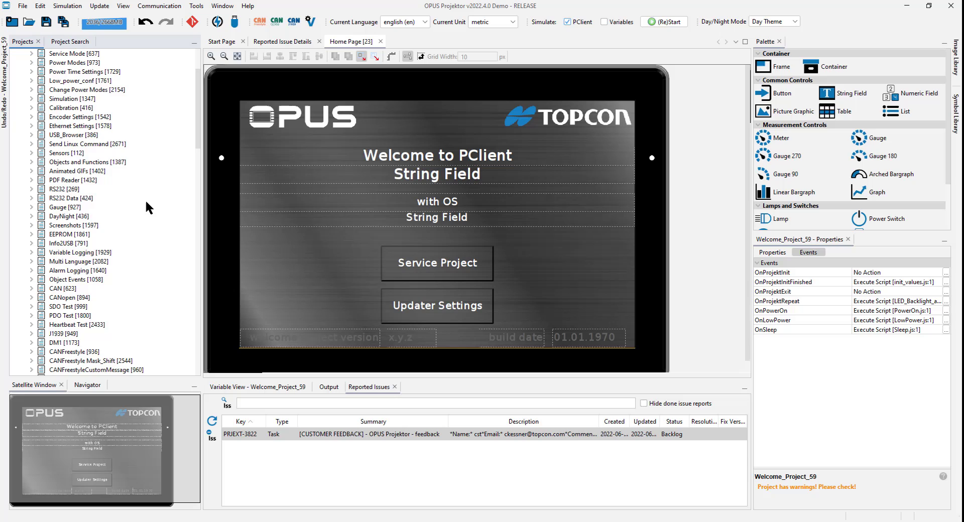
scroll(146, 203, down, 1)
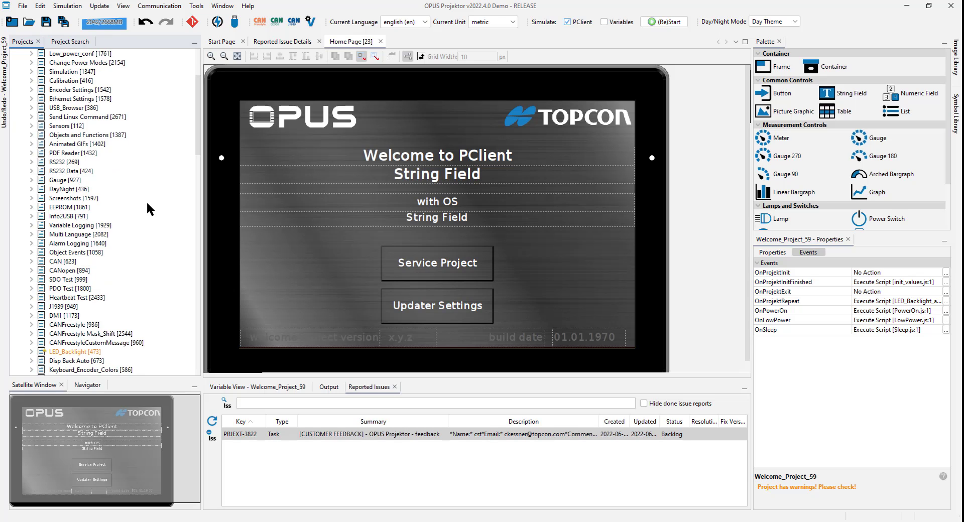
click(59, 180)
double_click(59, 180)
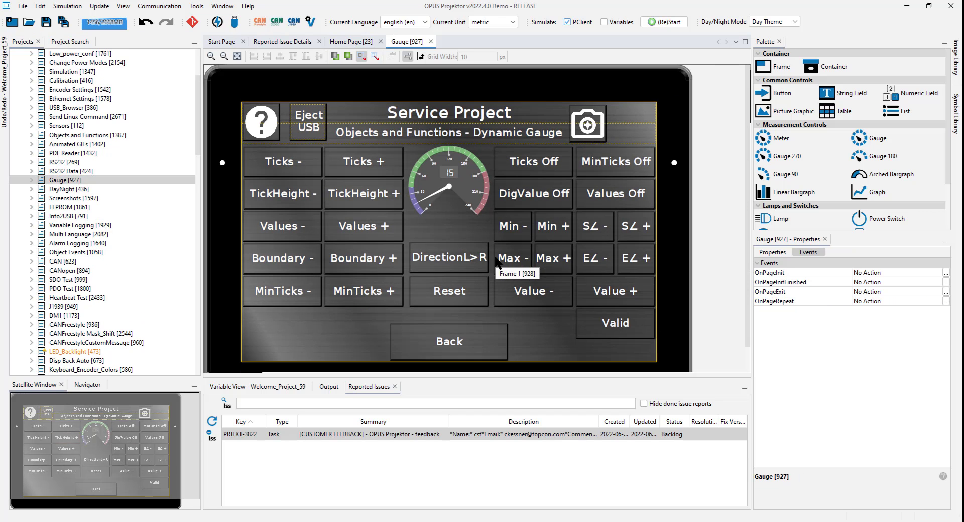
click(560, 298)
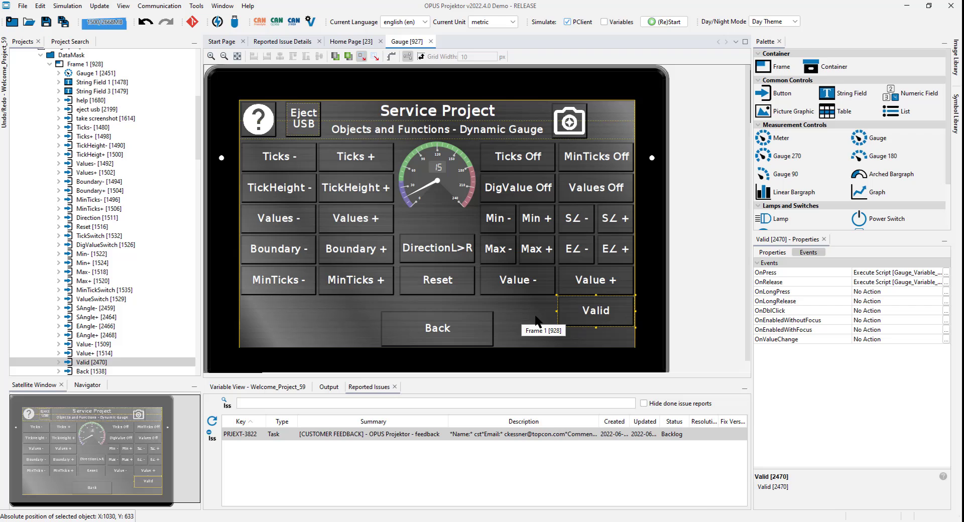
Open the Valid button's OnPress script Gauge_Variable_Invalid.js, then return to Home Page [23].
click(946, 272)
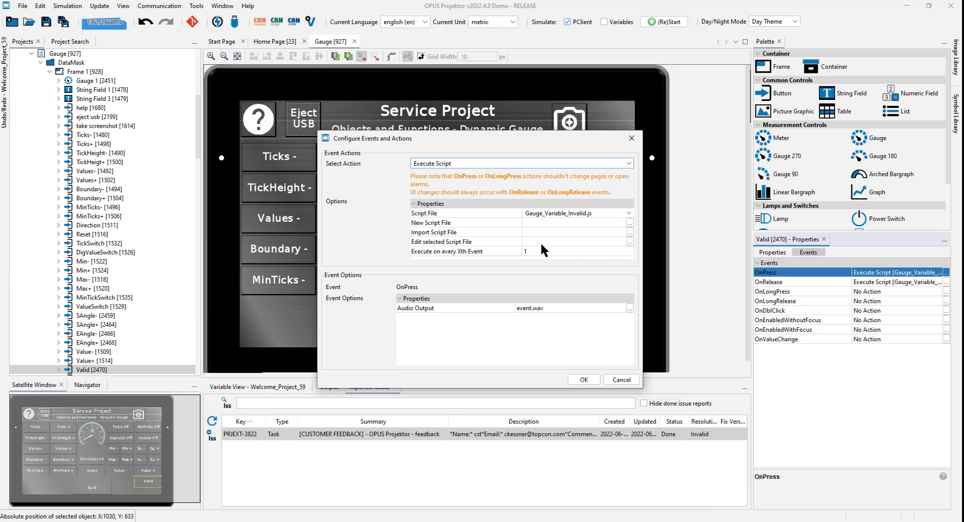
click(630, 242)
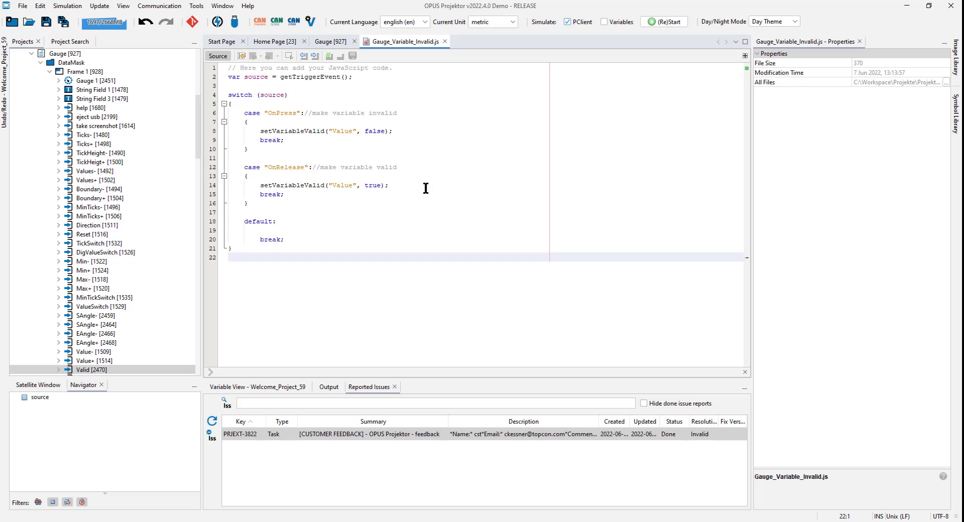
click(331, 41)
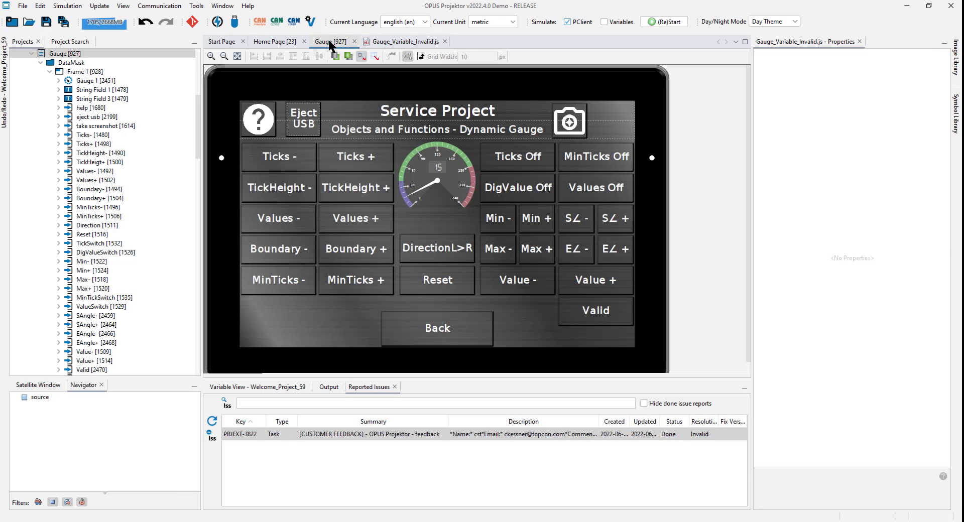
click(375, 42)
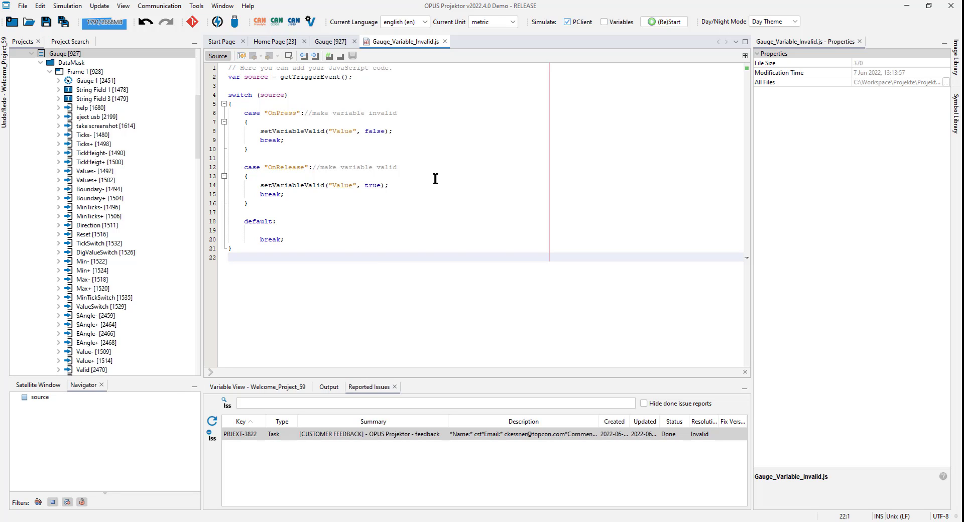
key(ctrl+Page_Up)
key(ctrl+Page_Up)
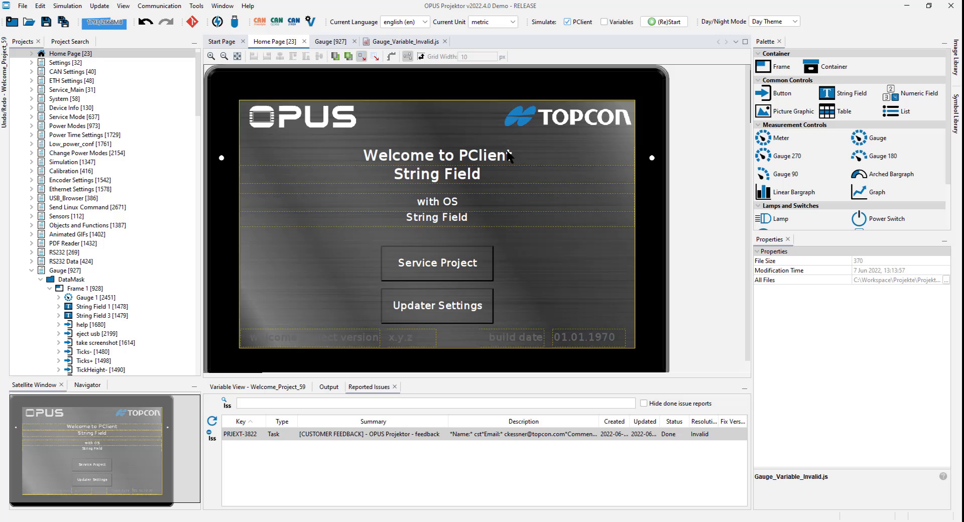
Select the 'Welcome to PClient' string field and view its Max String Length of 65536.
click(442, 159)
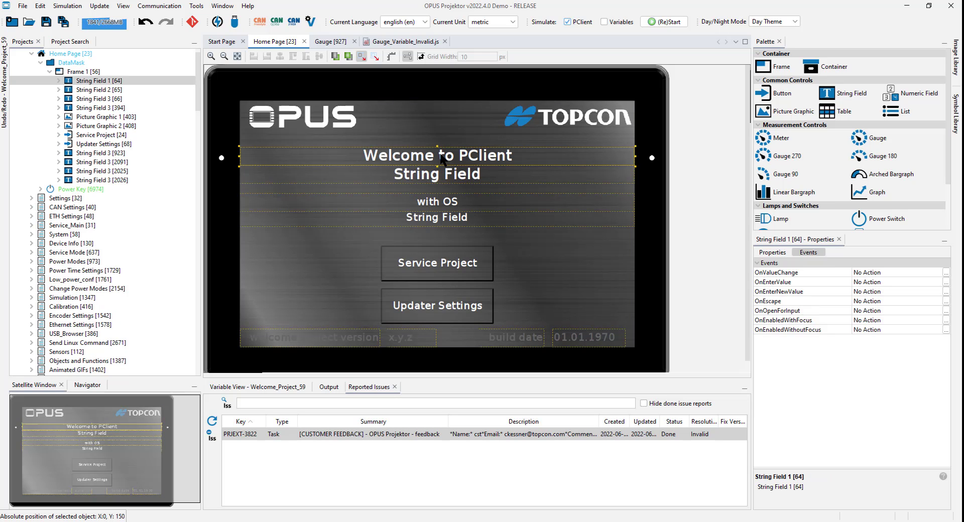
click(772, 253)
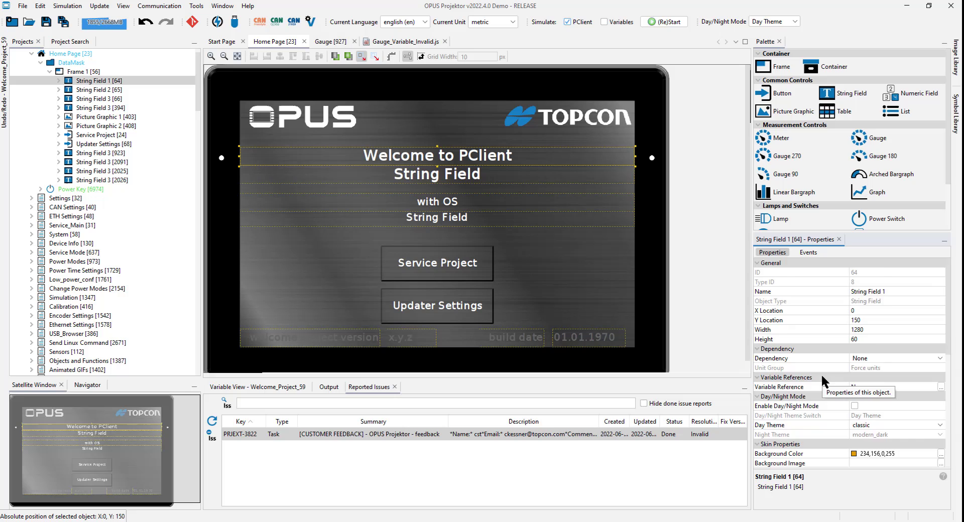
scroll(821, 376, down, 7)
scroll(821, 376, down, 1)
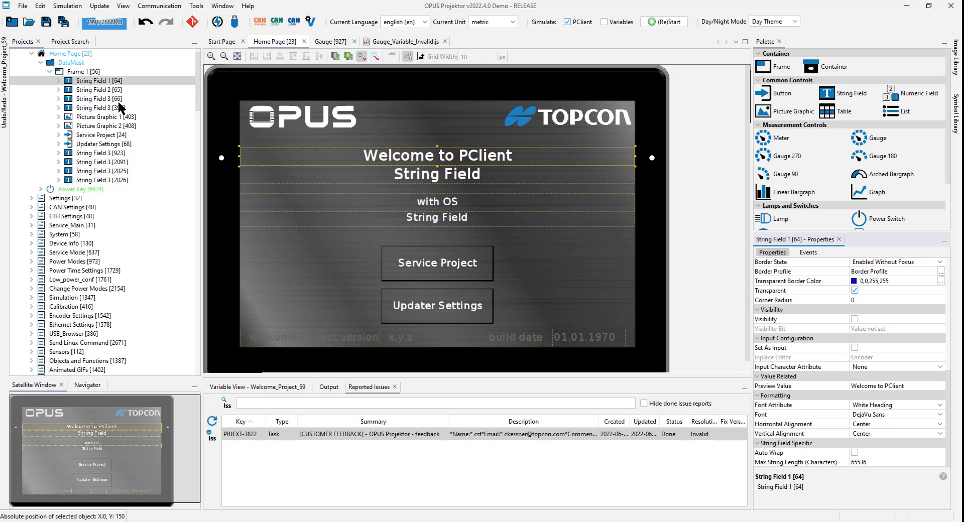
Select all home page frame objects to show the Create JavaScript ID Array action, then dismiss it.
key(ctrl+a)
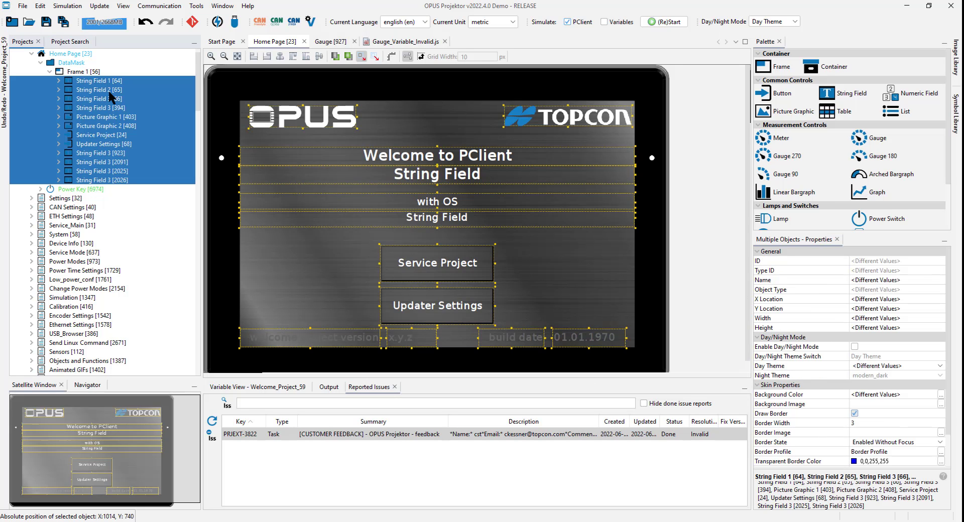
right_click(108, 92)
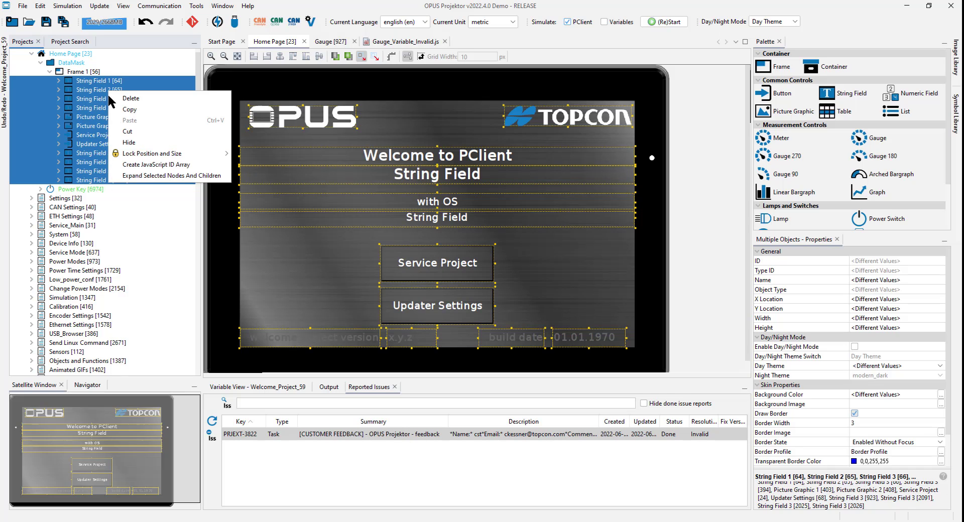
click(224, 245)
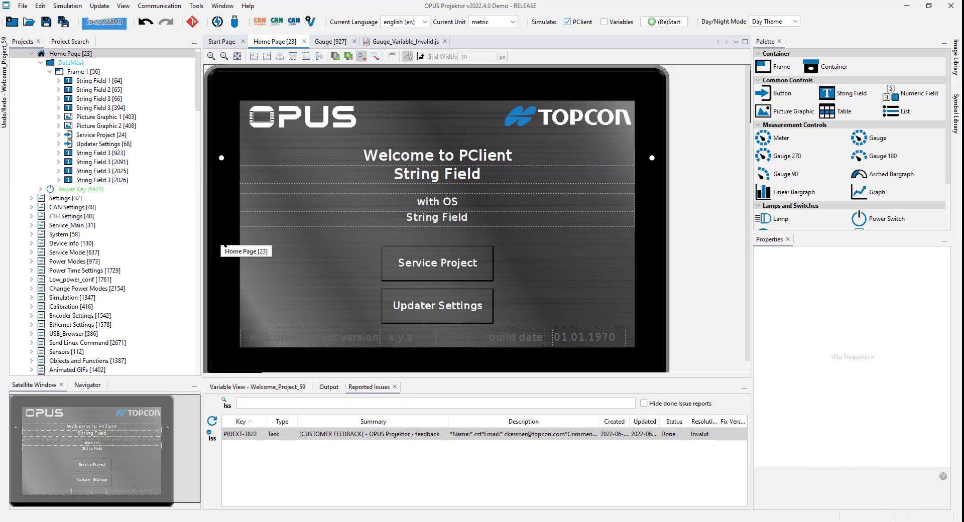
scroll(121, 241, down, 15)
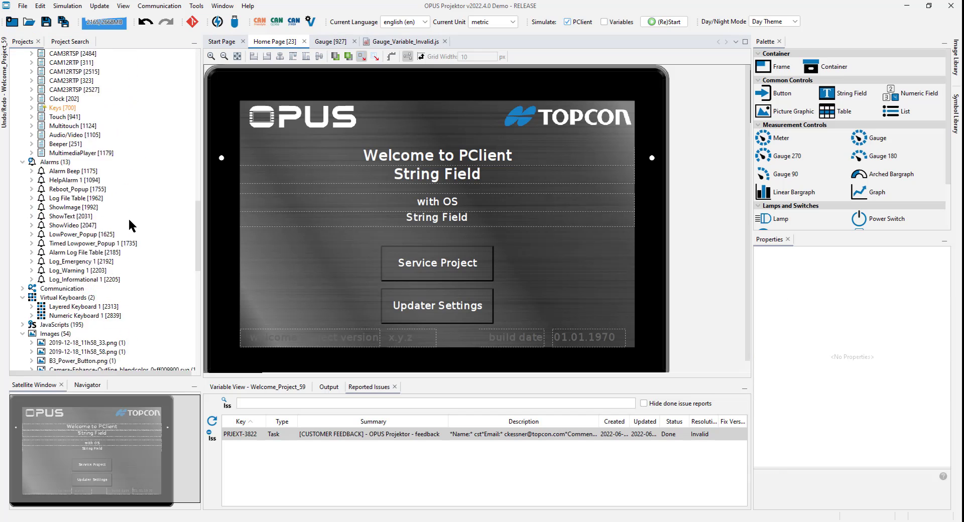
scroll(131, 226, up, 7)
On the Touch page, open the Clear button's OnRelease script clear_touch_tests.js.
double_click(57, 172)
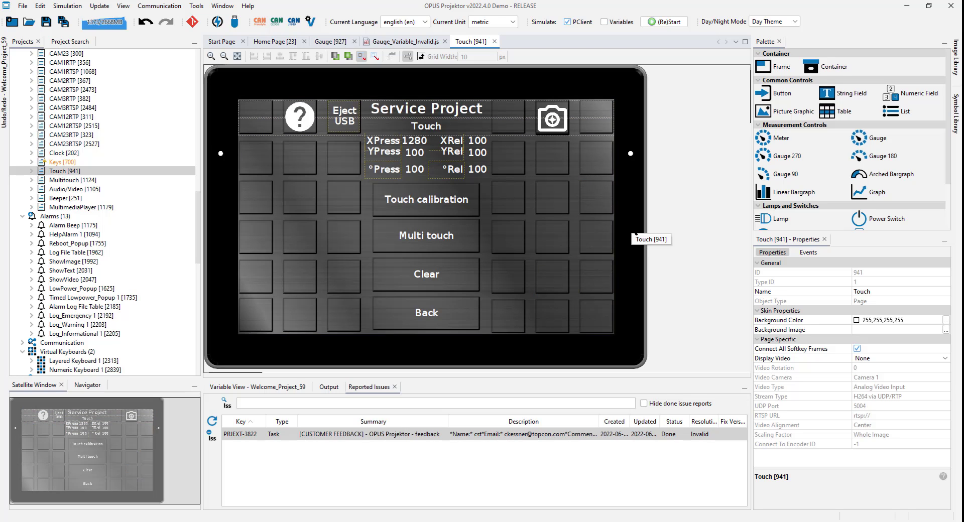
click(413, 278)
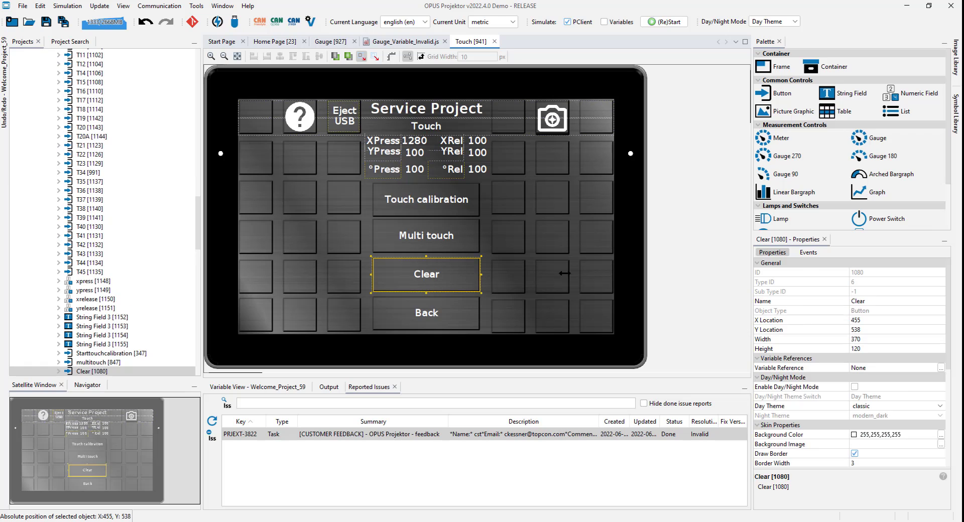
click(809, 252)
click(946, 282)
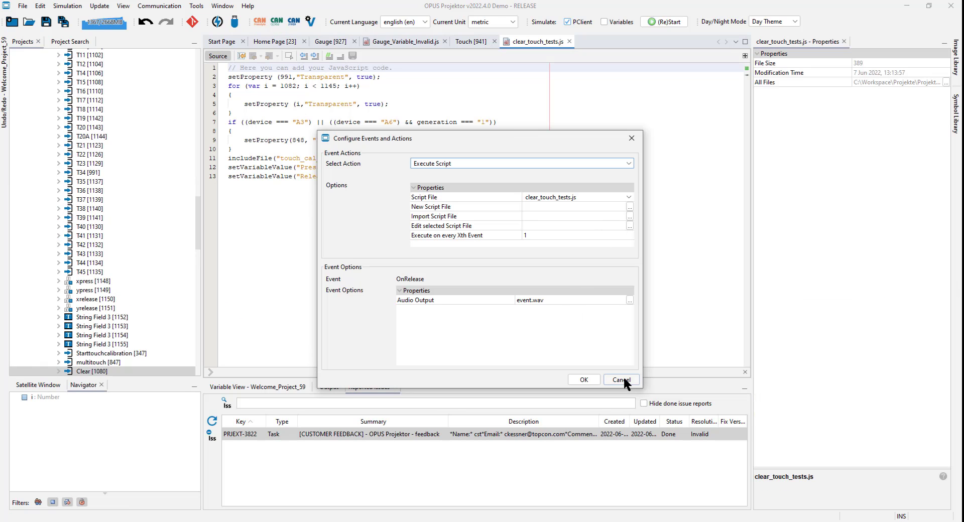
click(622, 376)
Review the script's for-loop over IDs 1082–1145 and setProperty line, then select button T1.
click(421, 177)
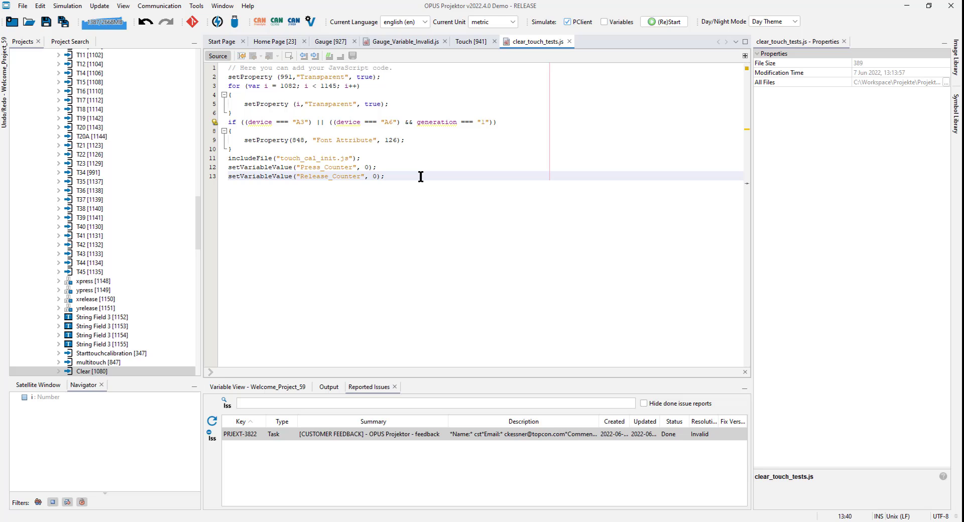
click(470, 41)
click(538, 40)
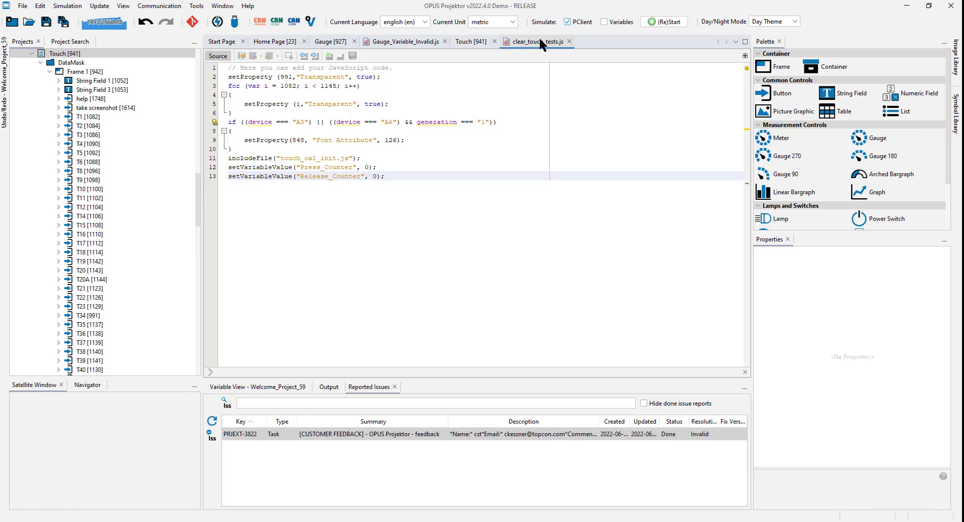
click(456, 167)
triple_click(237, 86)
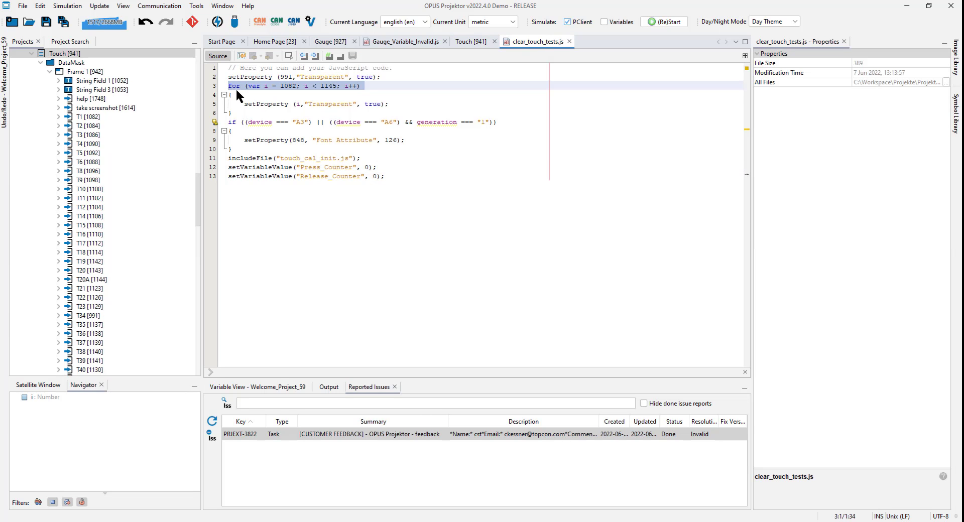
click(422, 177)
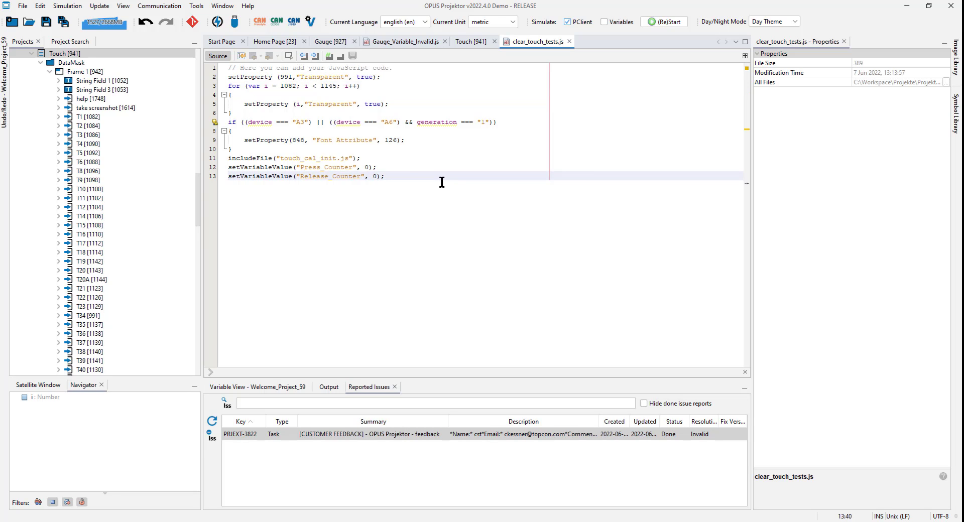
drag(382, 77, 217, 78)
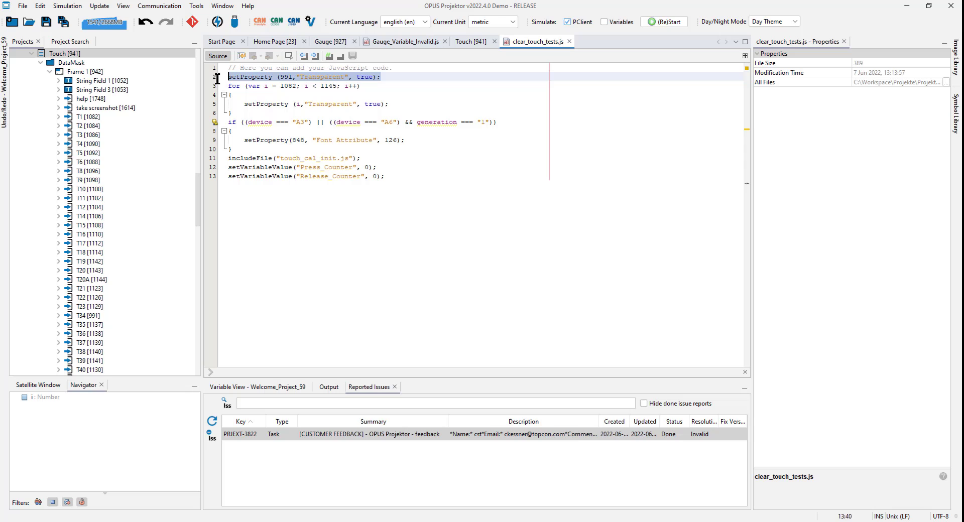
click(384, 94)
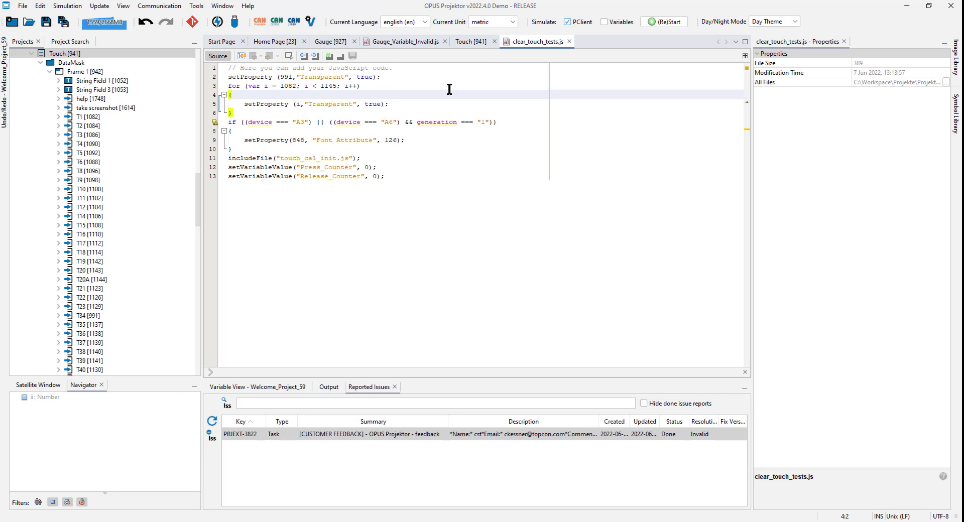
click(89, 117)
Create a JavaScript ID array from buttons T1–T45 and paste it into the script.
scroll(92, 127, down, 5)
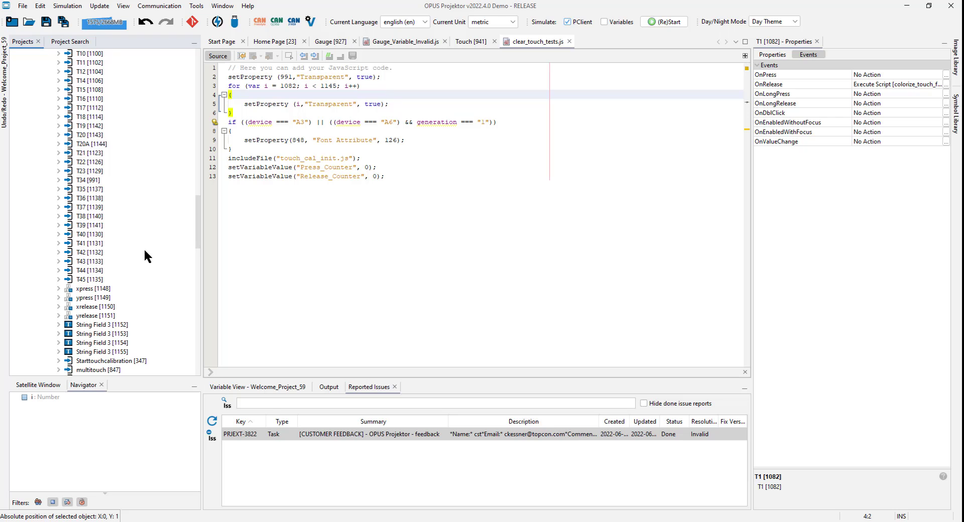
shift+click(91, 280)
right_click(132, 224)
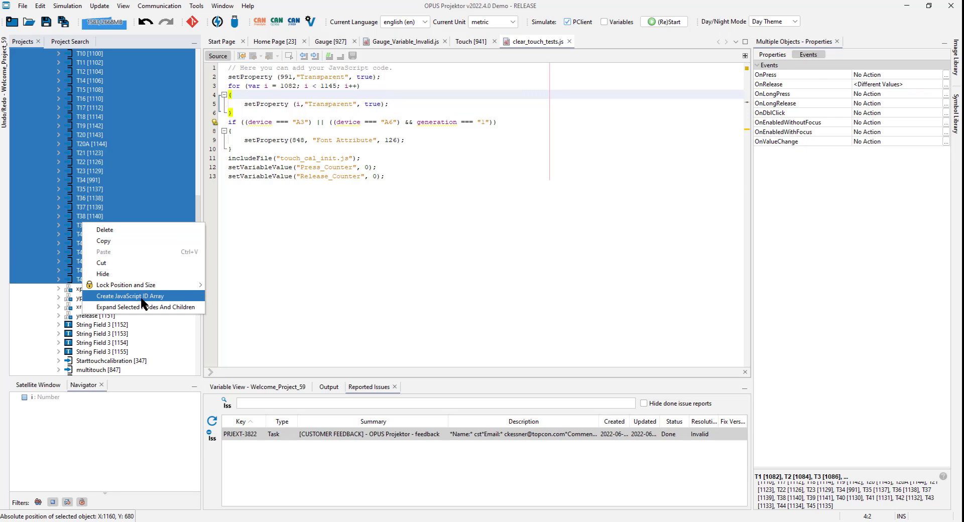
click(450, 187)
key(Return)
key(Return)
key(ctrl+v)
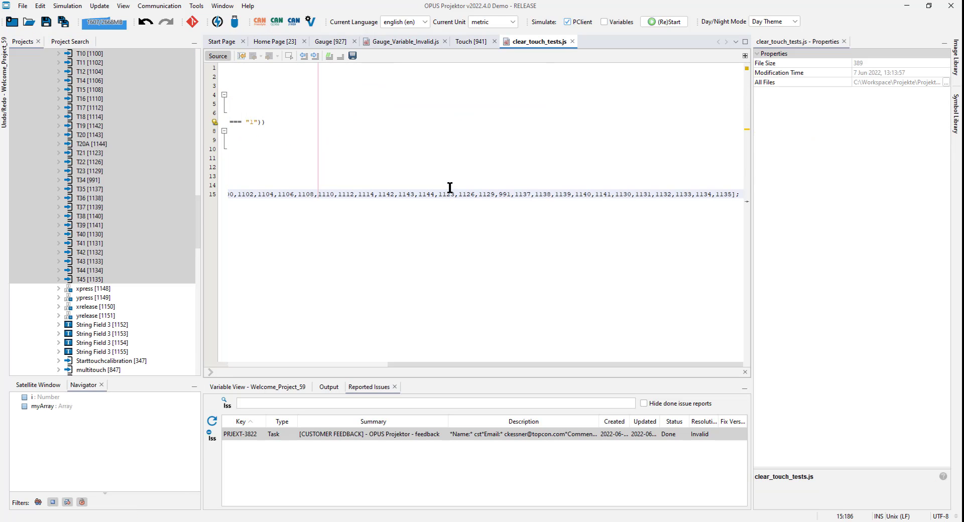
key(Home)
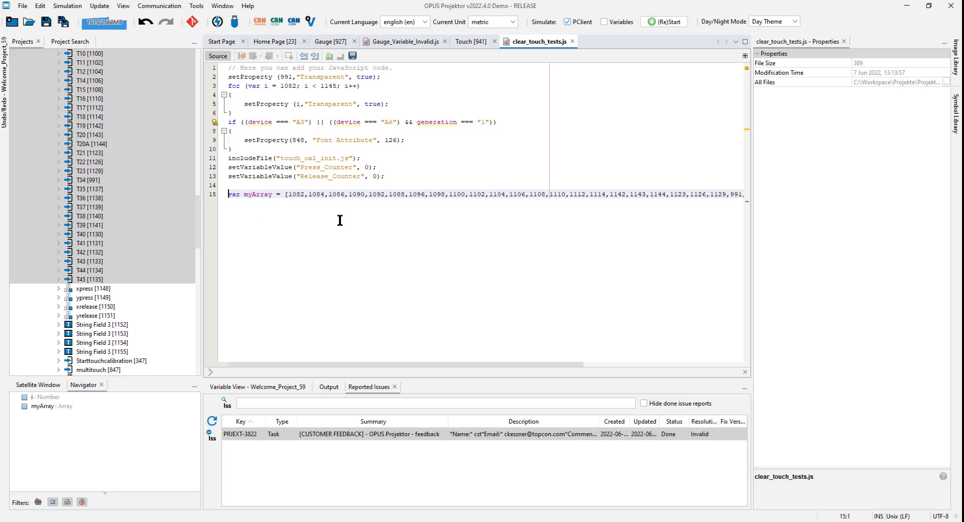
Delete the myArray line and close clear_touch_tests.js, discarding the changes.
key(shift+End)
key(Delete)
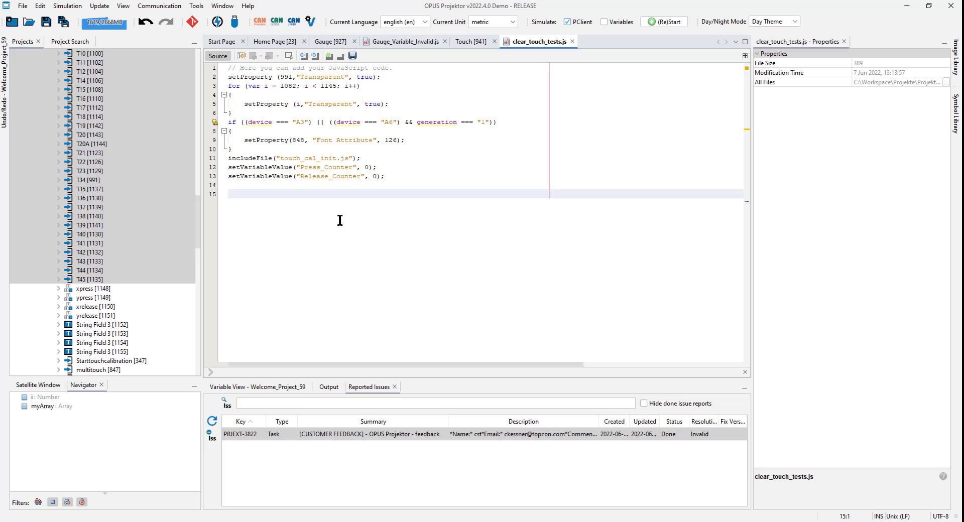
click(573, 41)
click(486, 291)
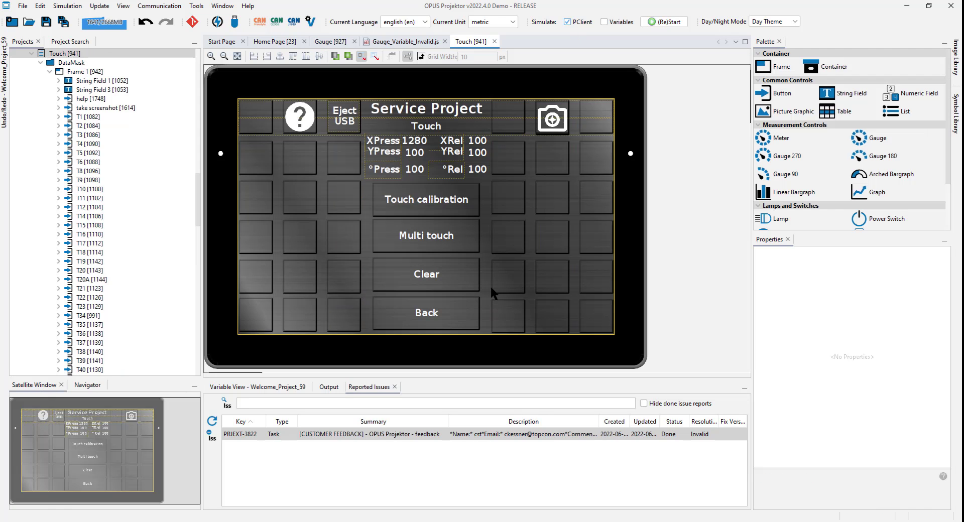